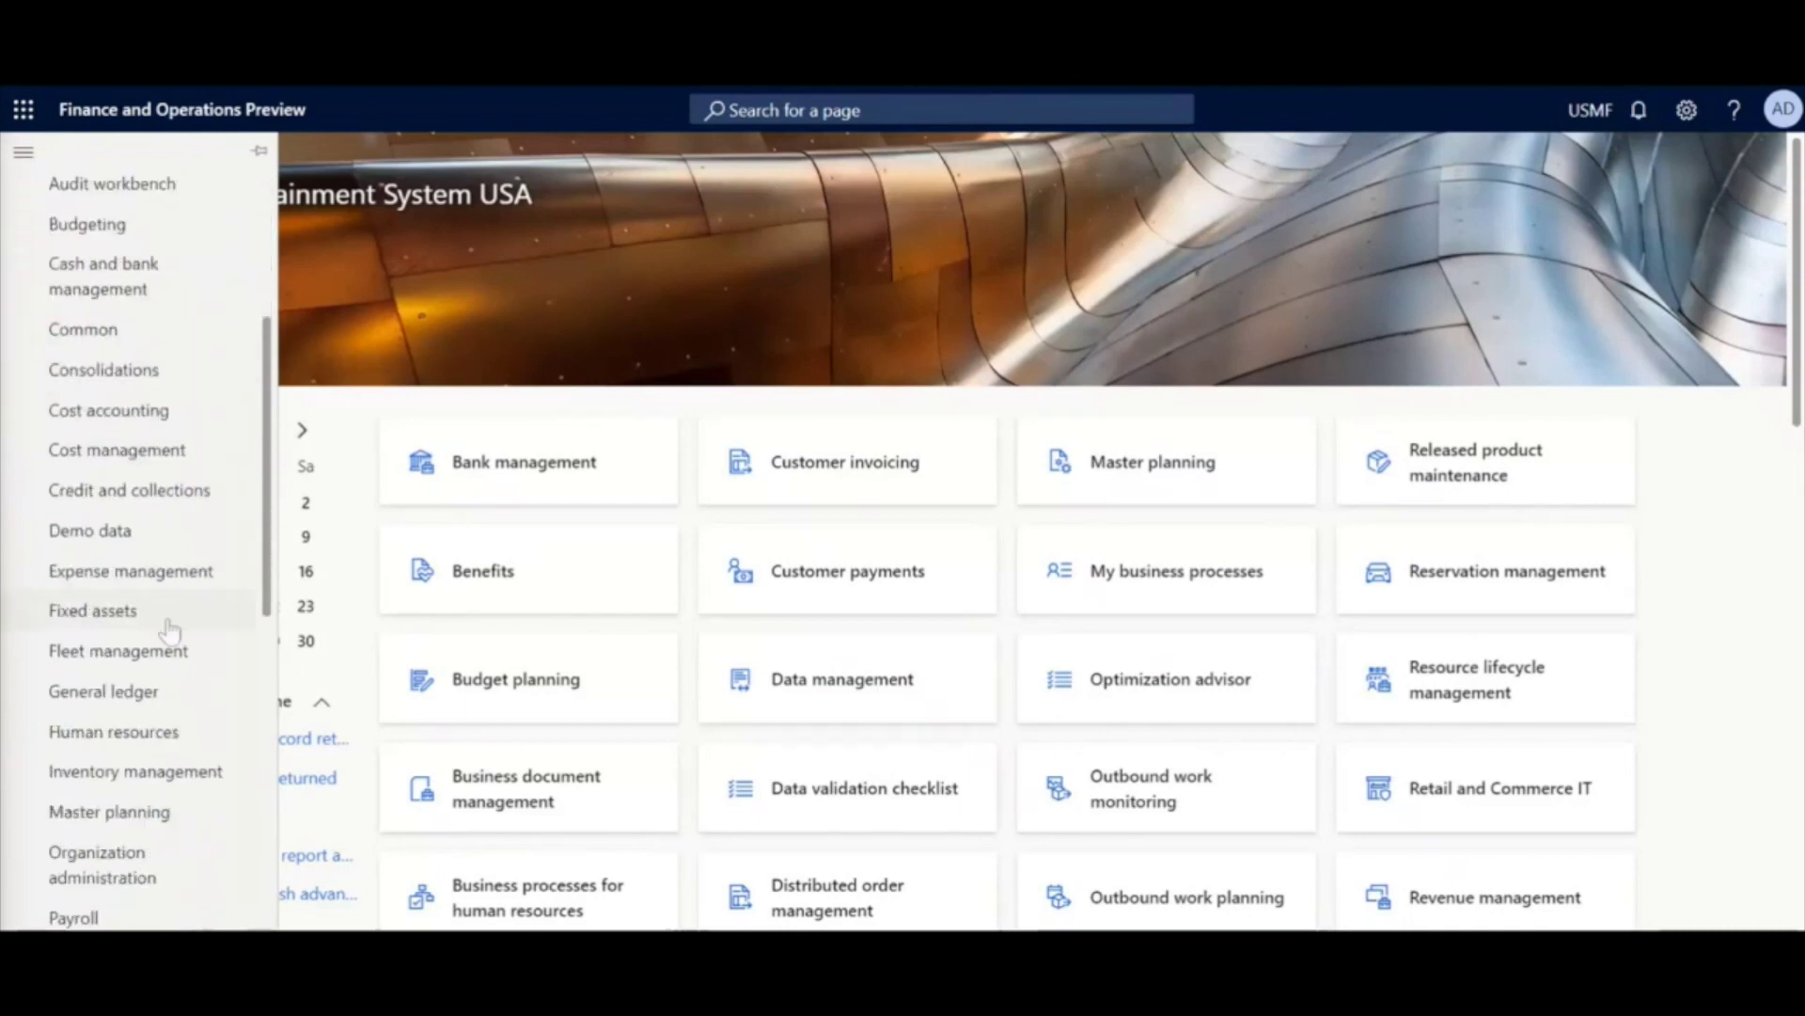
Step: Open the Generate statistical baseline forecast form under Master planning's demand forecasting
left_click(167, 835)
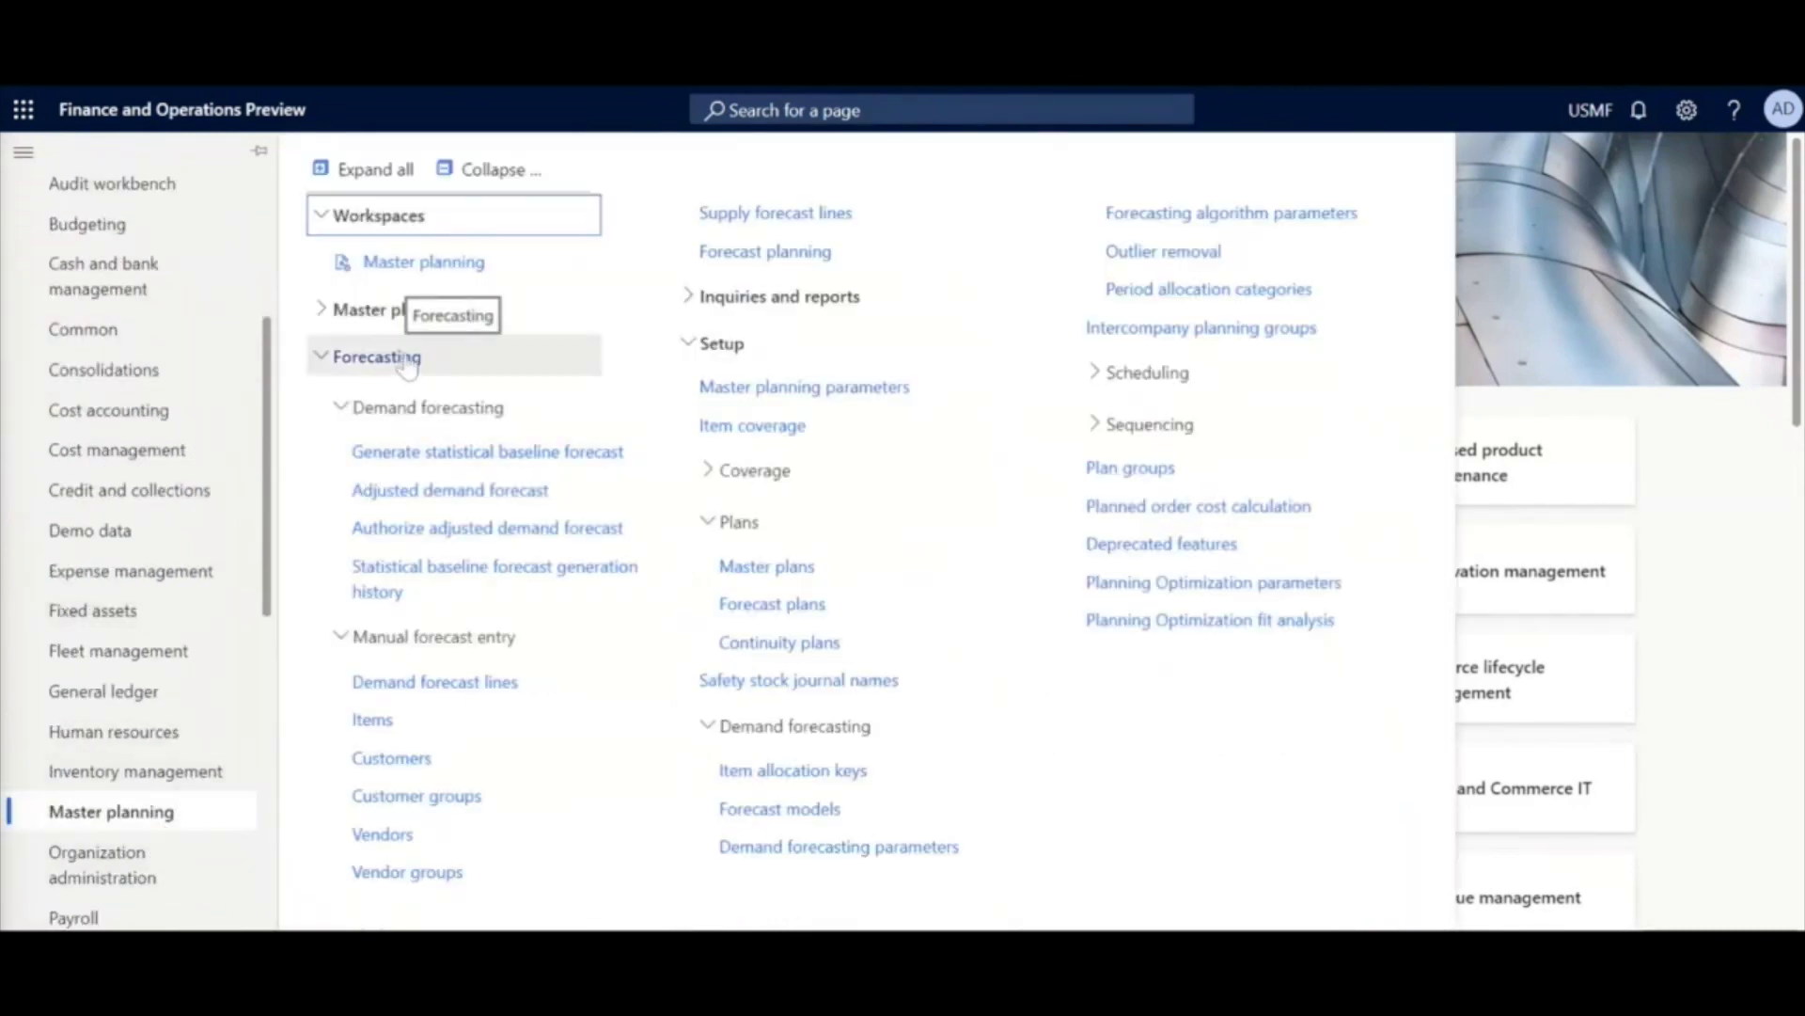
left_click(425, 465)
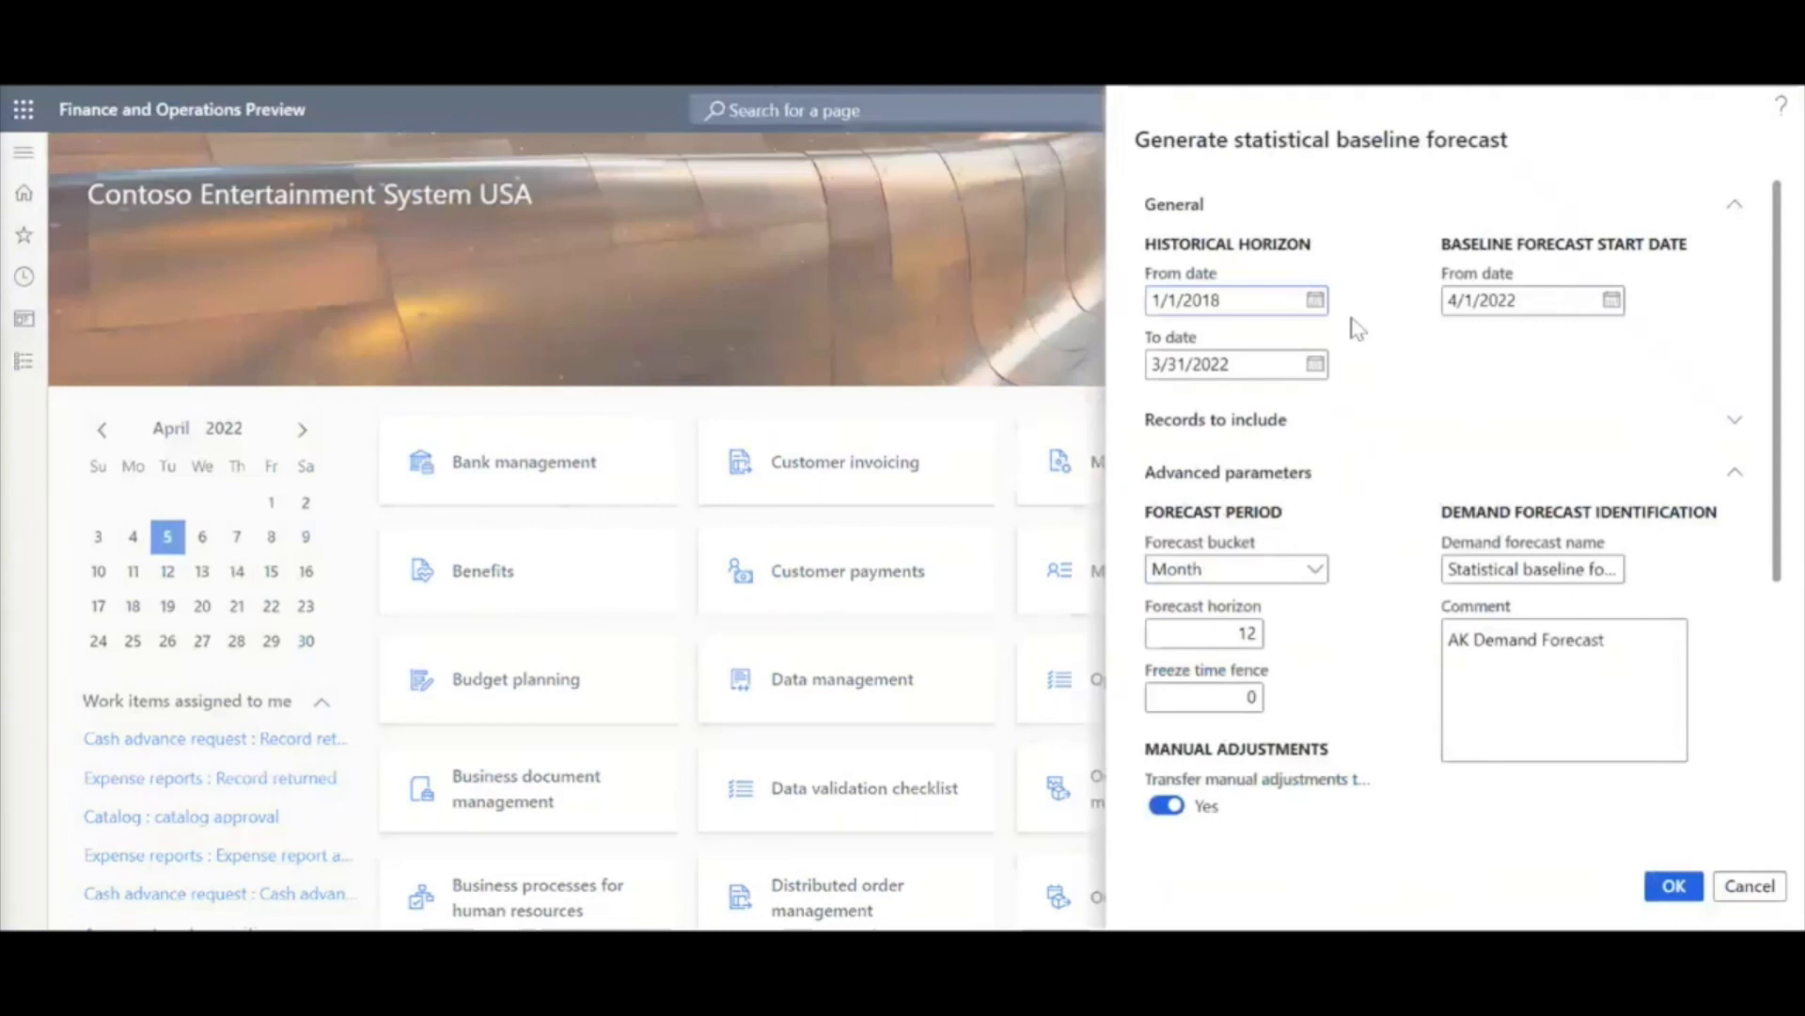
Step: Check the 1/1/2018–3/31/2022 history dates and records to include, and keep monthly buckets
left_click(1223, 300)
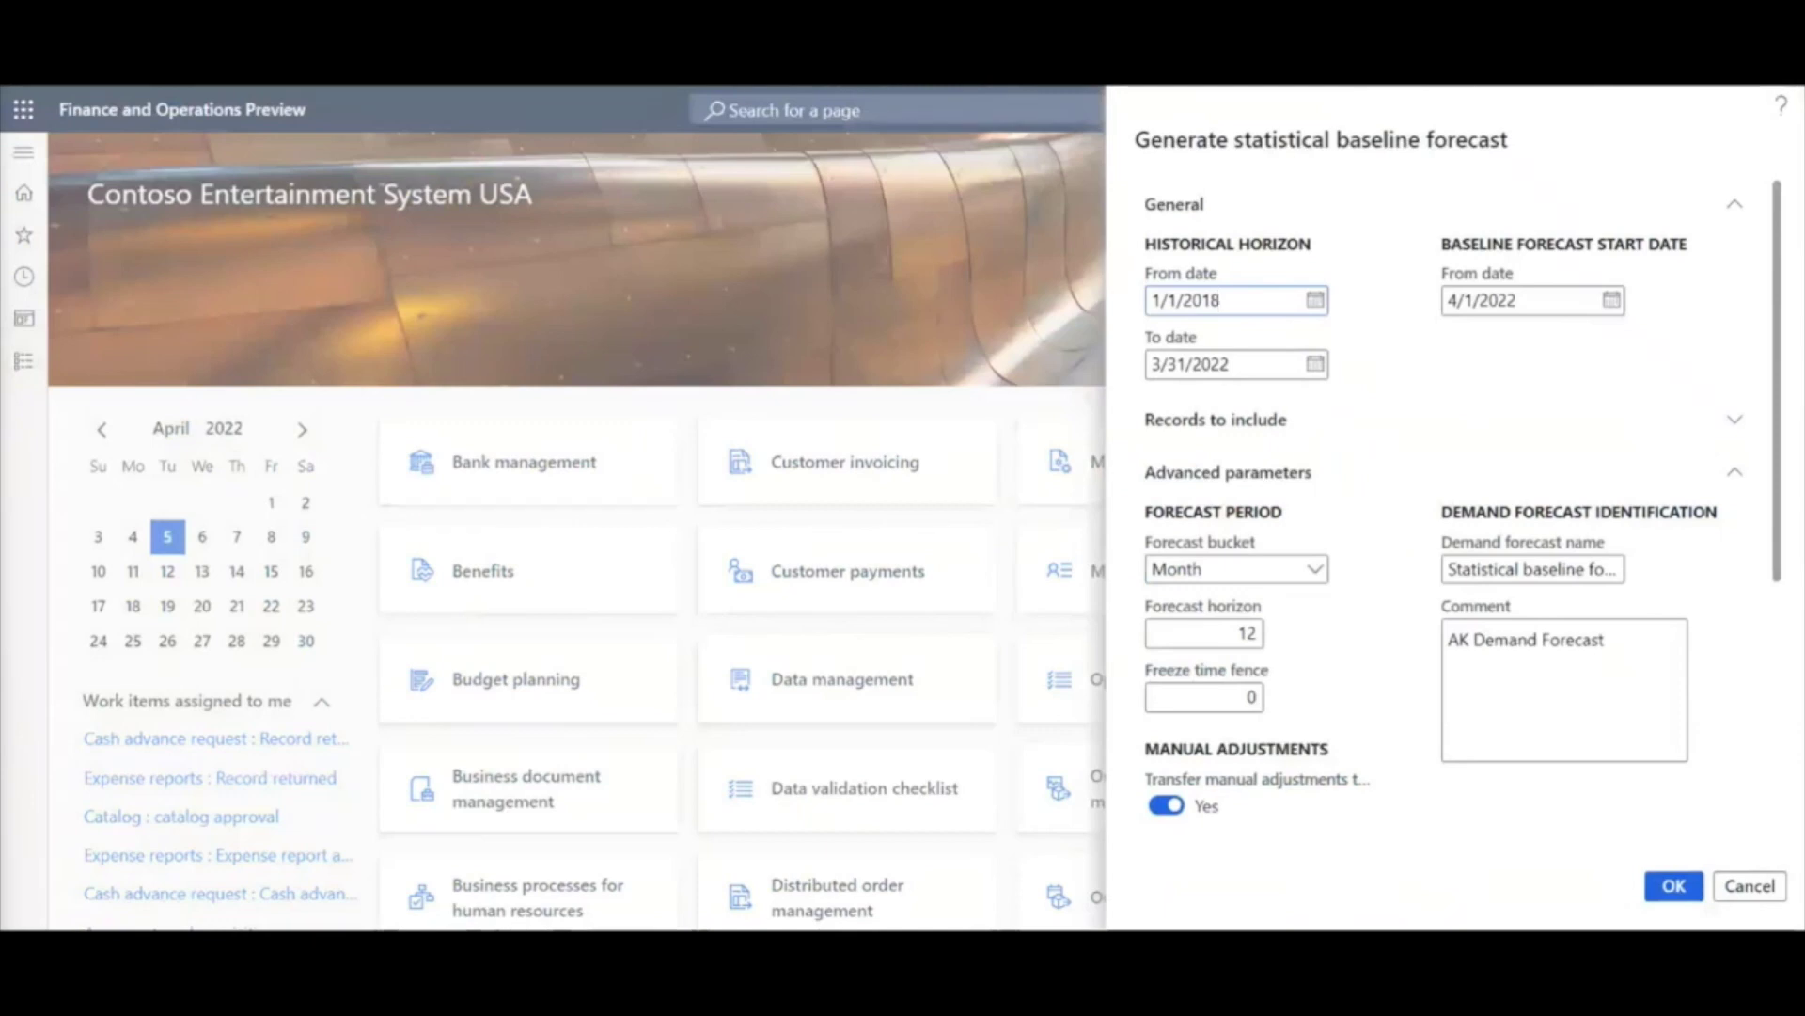
left_click(1315, 366)
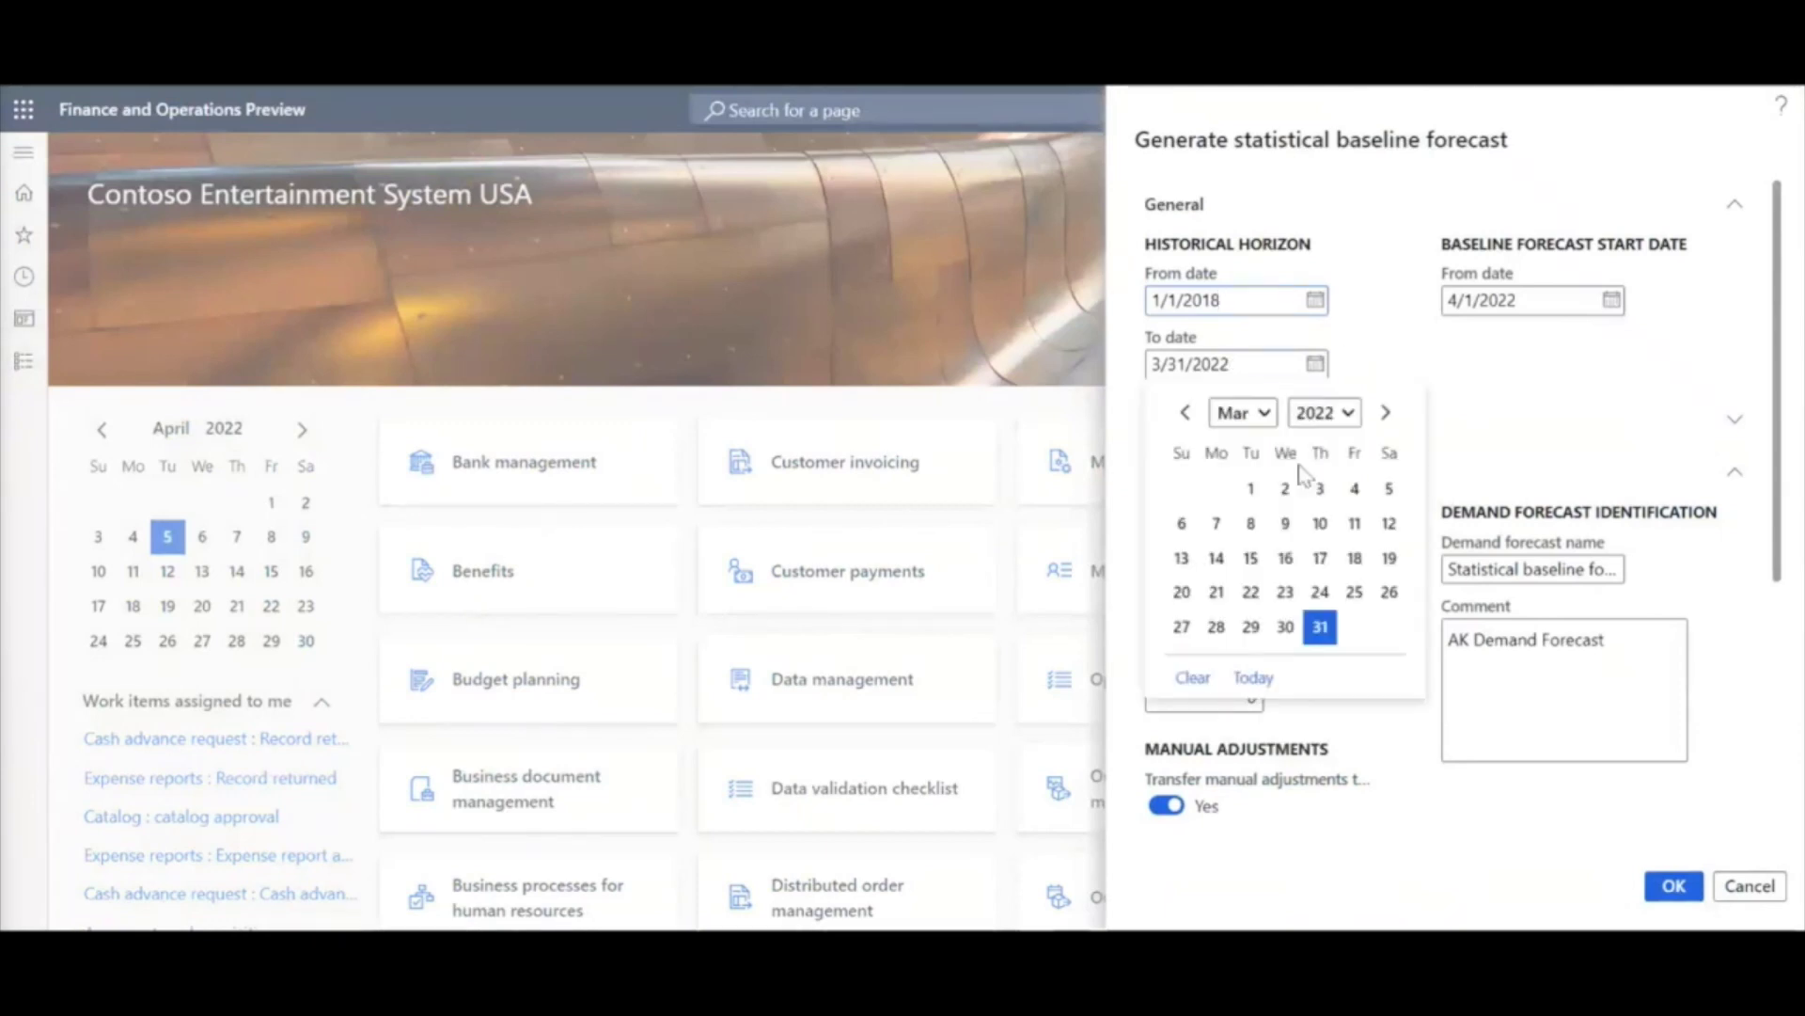
left_click(1418, 433)
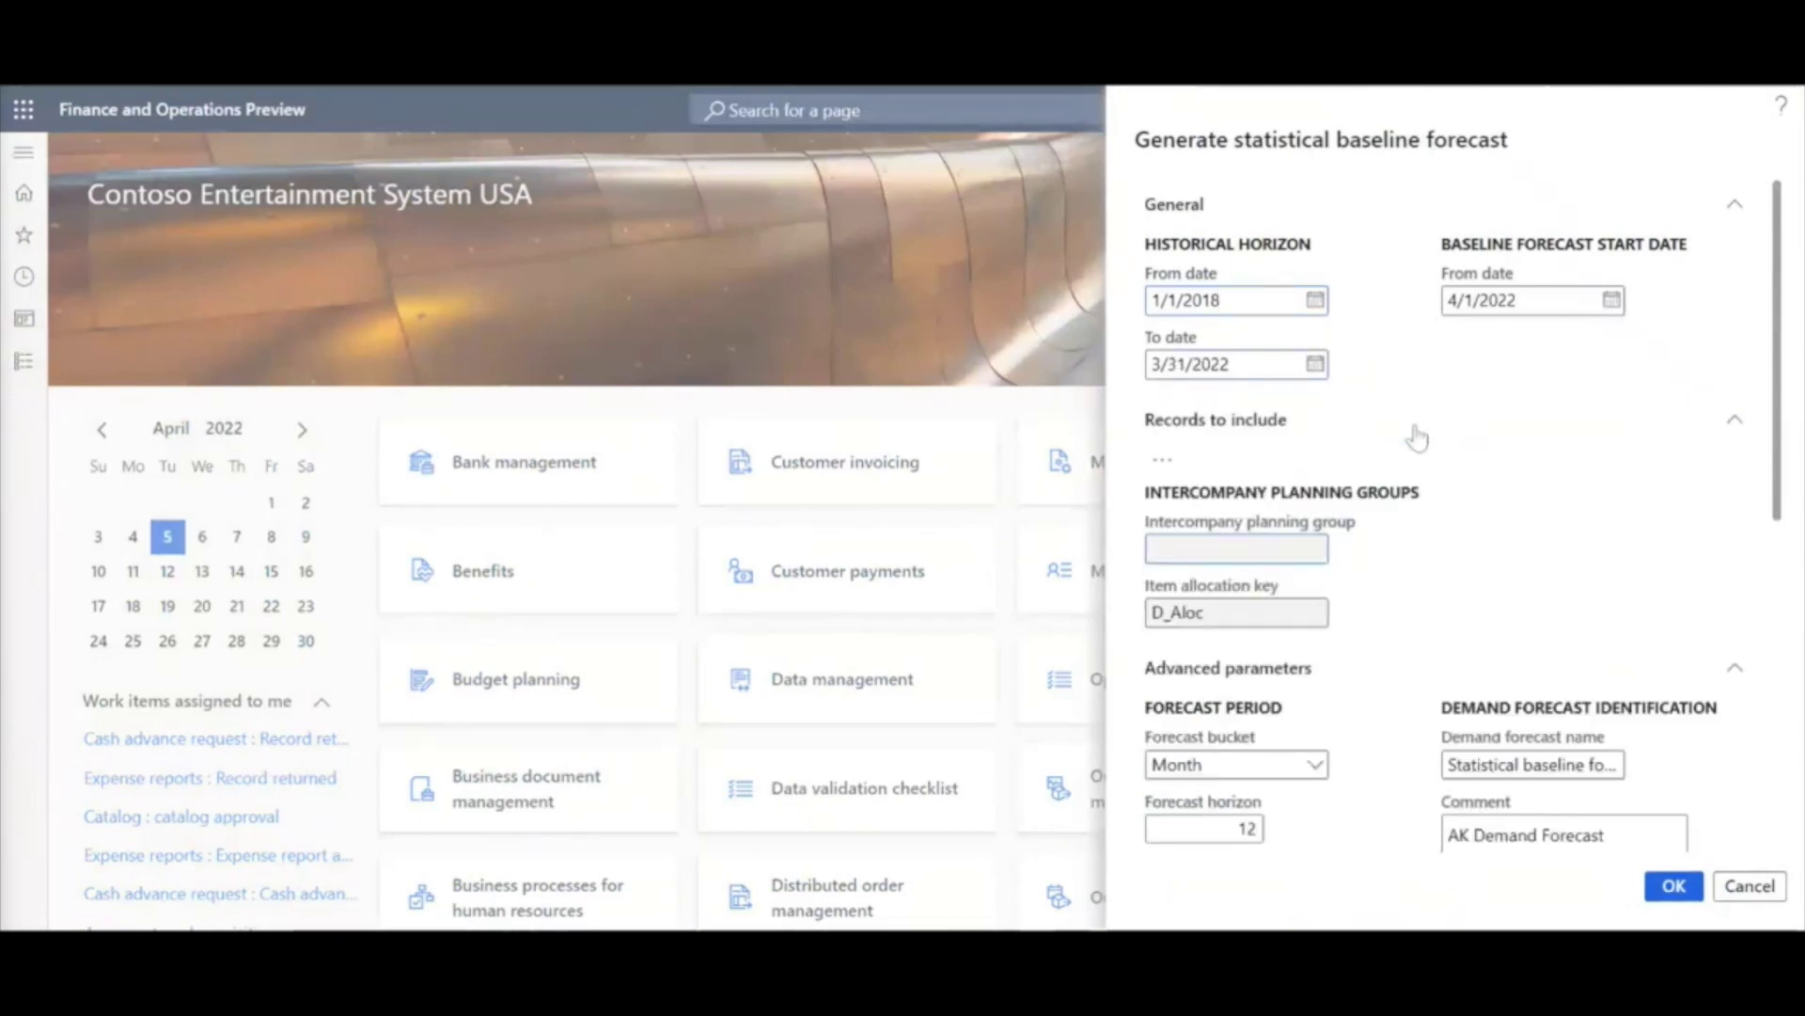
left_click(1418, 433)
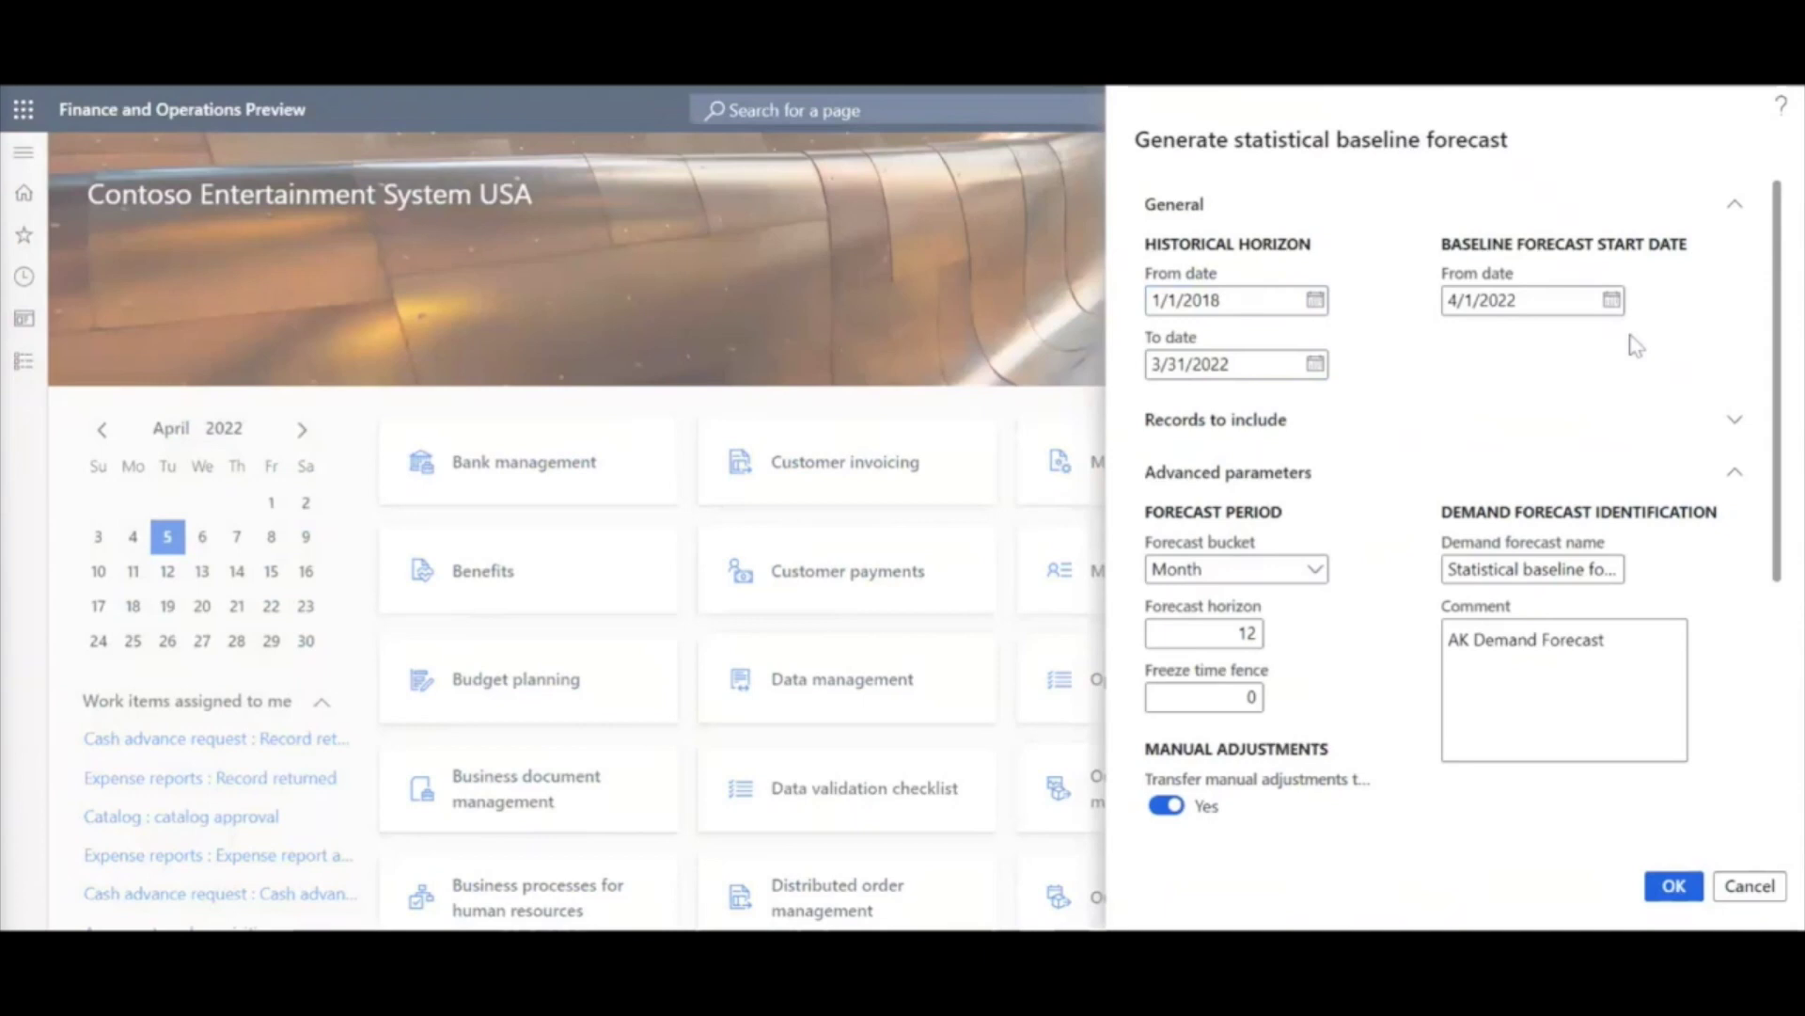
left_click(1371, 425)
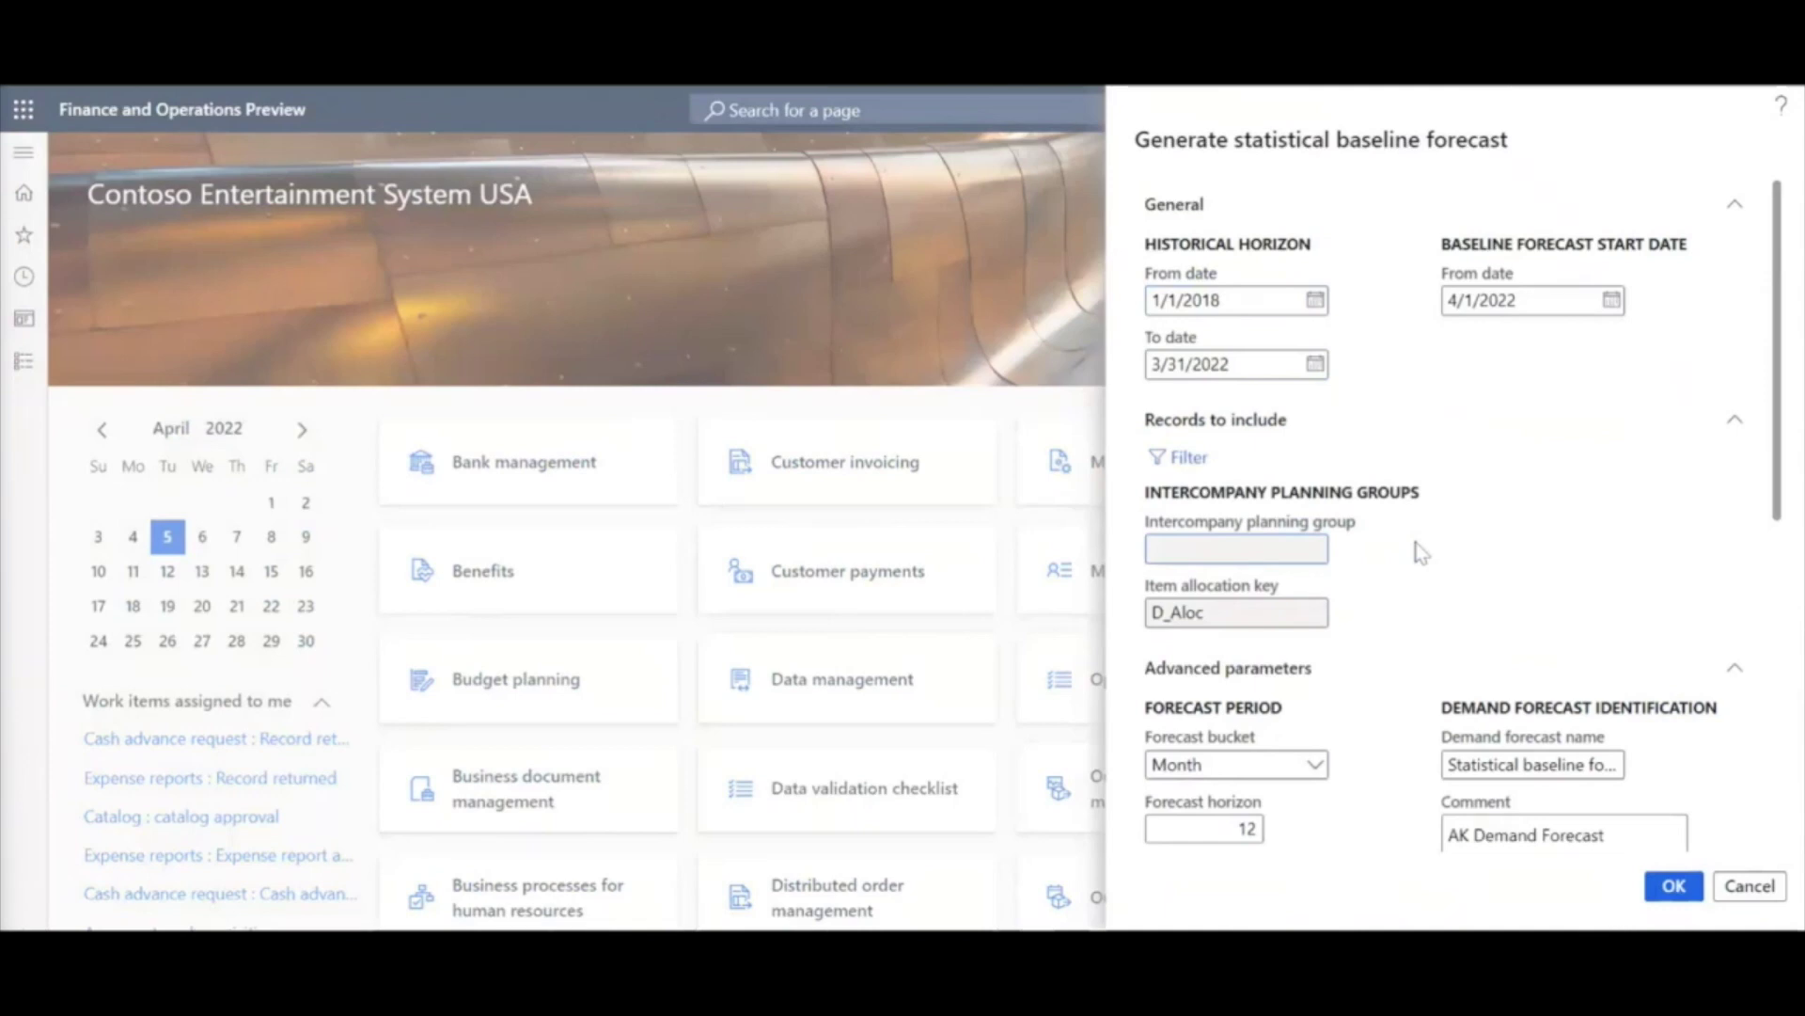
scroll(1455, 504, "down", 3)
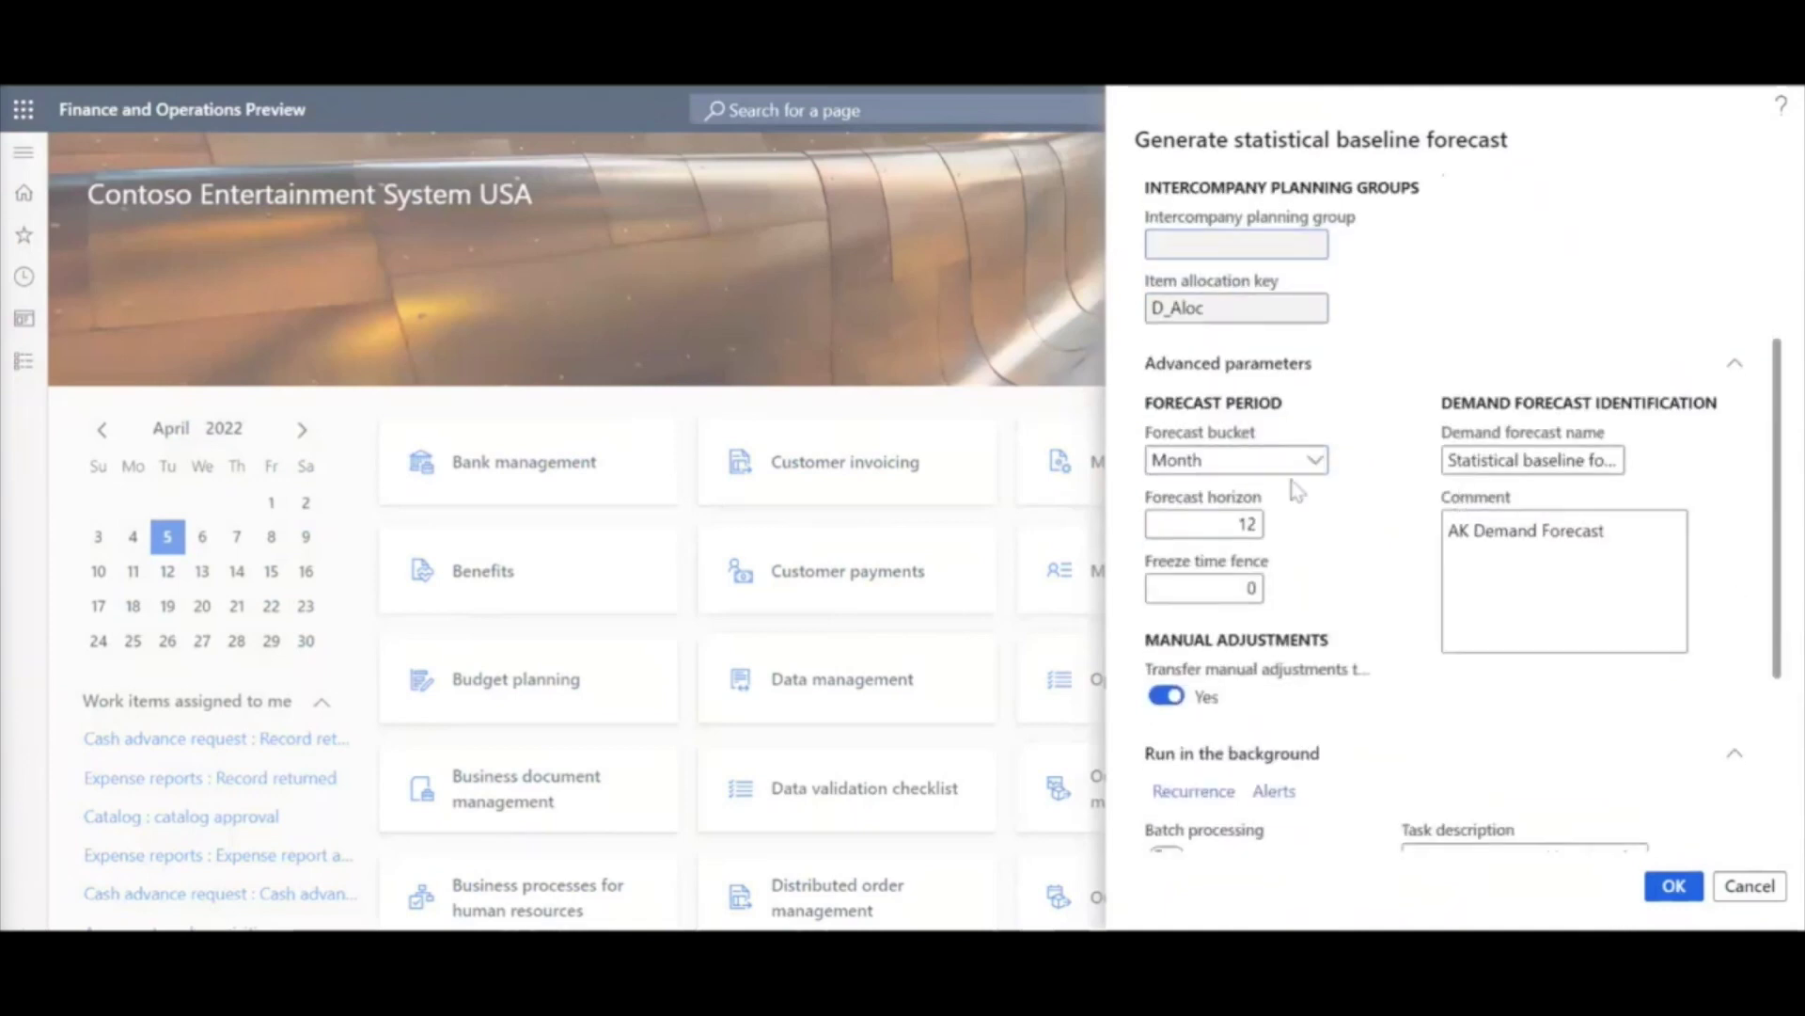
left_click(1313, 460)
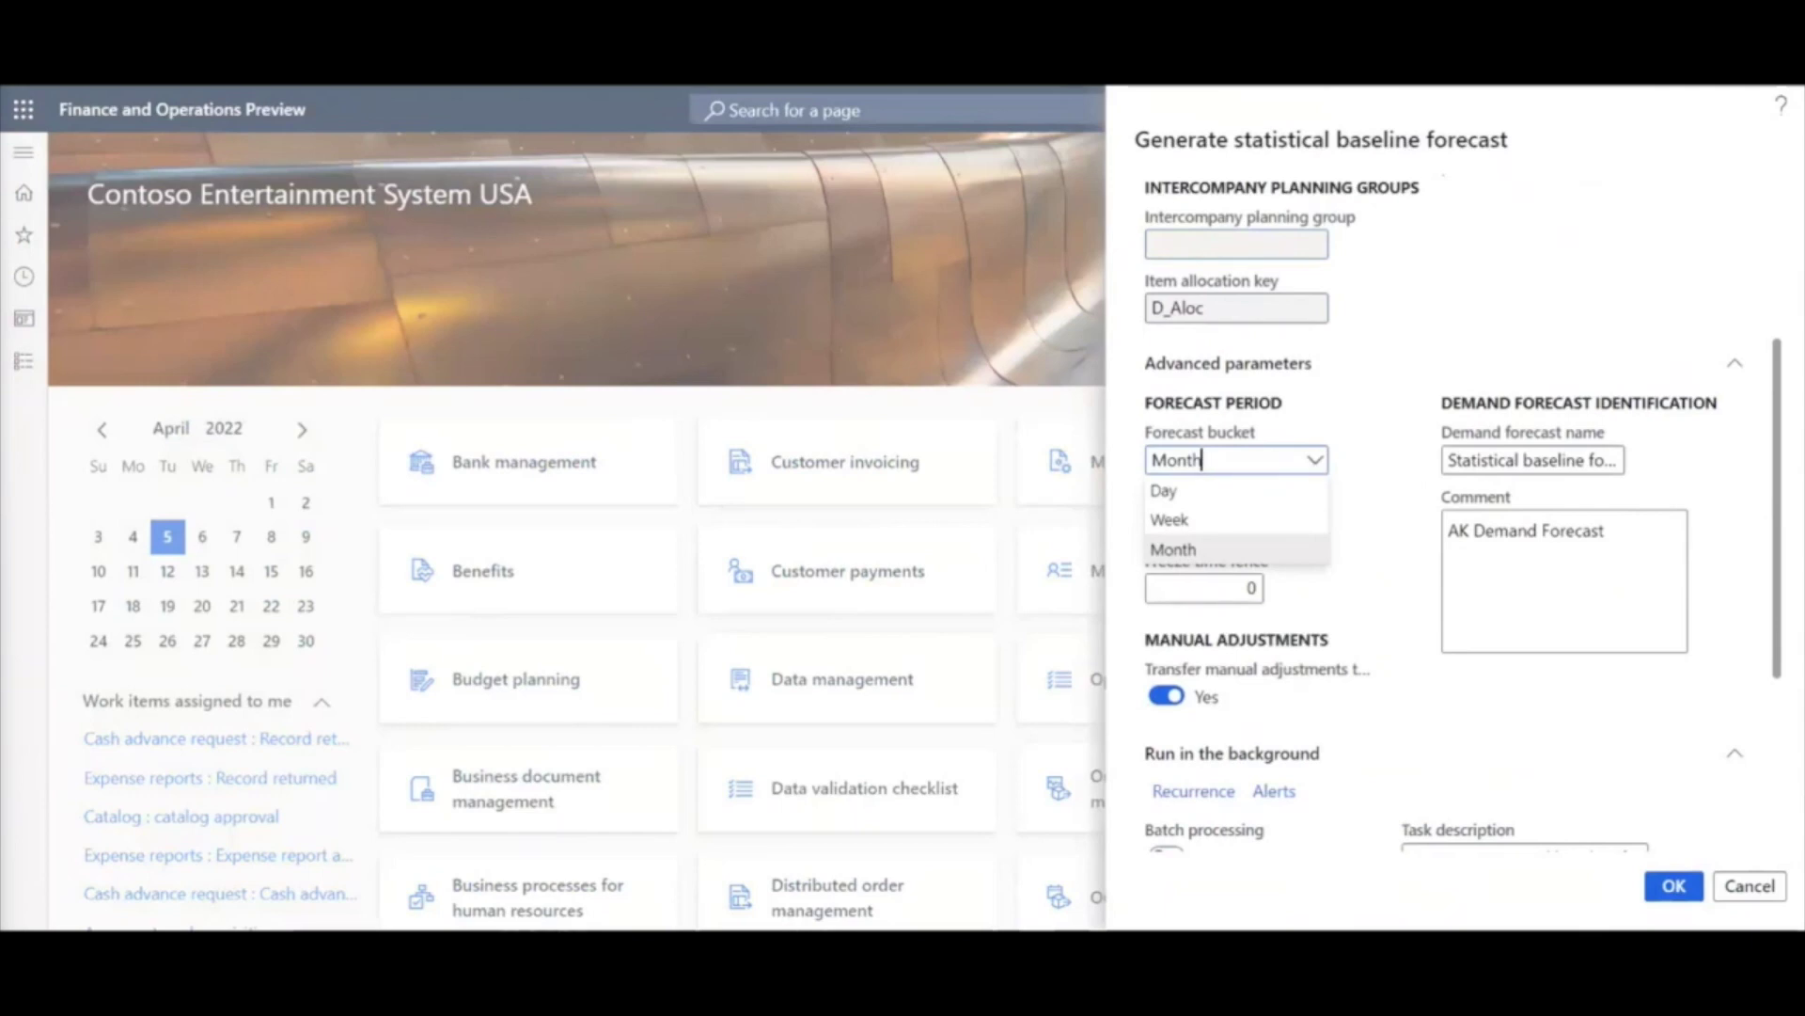
left_click(1313, 460)
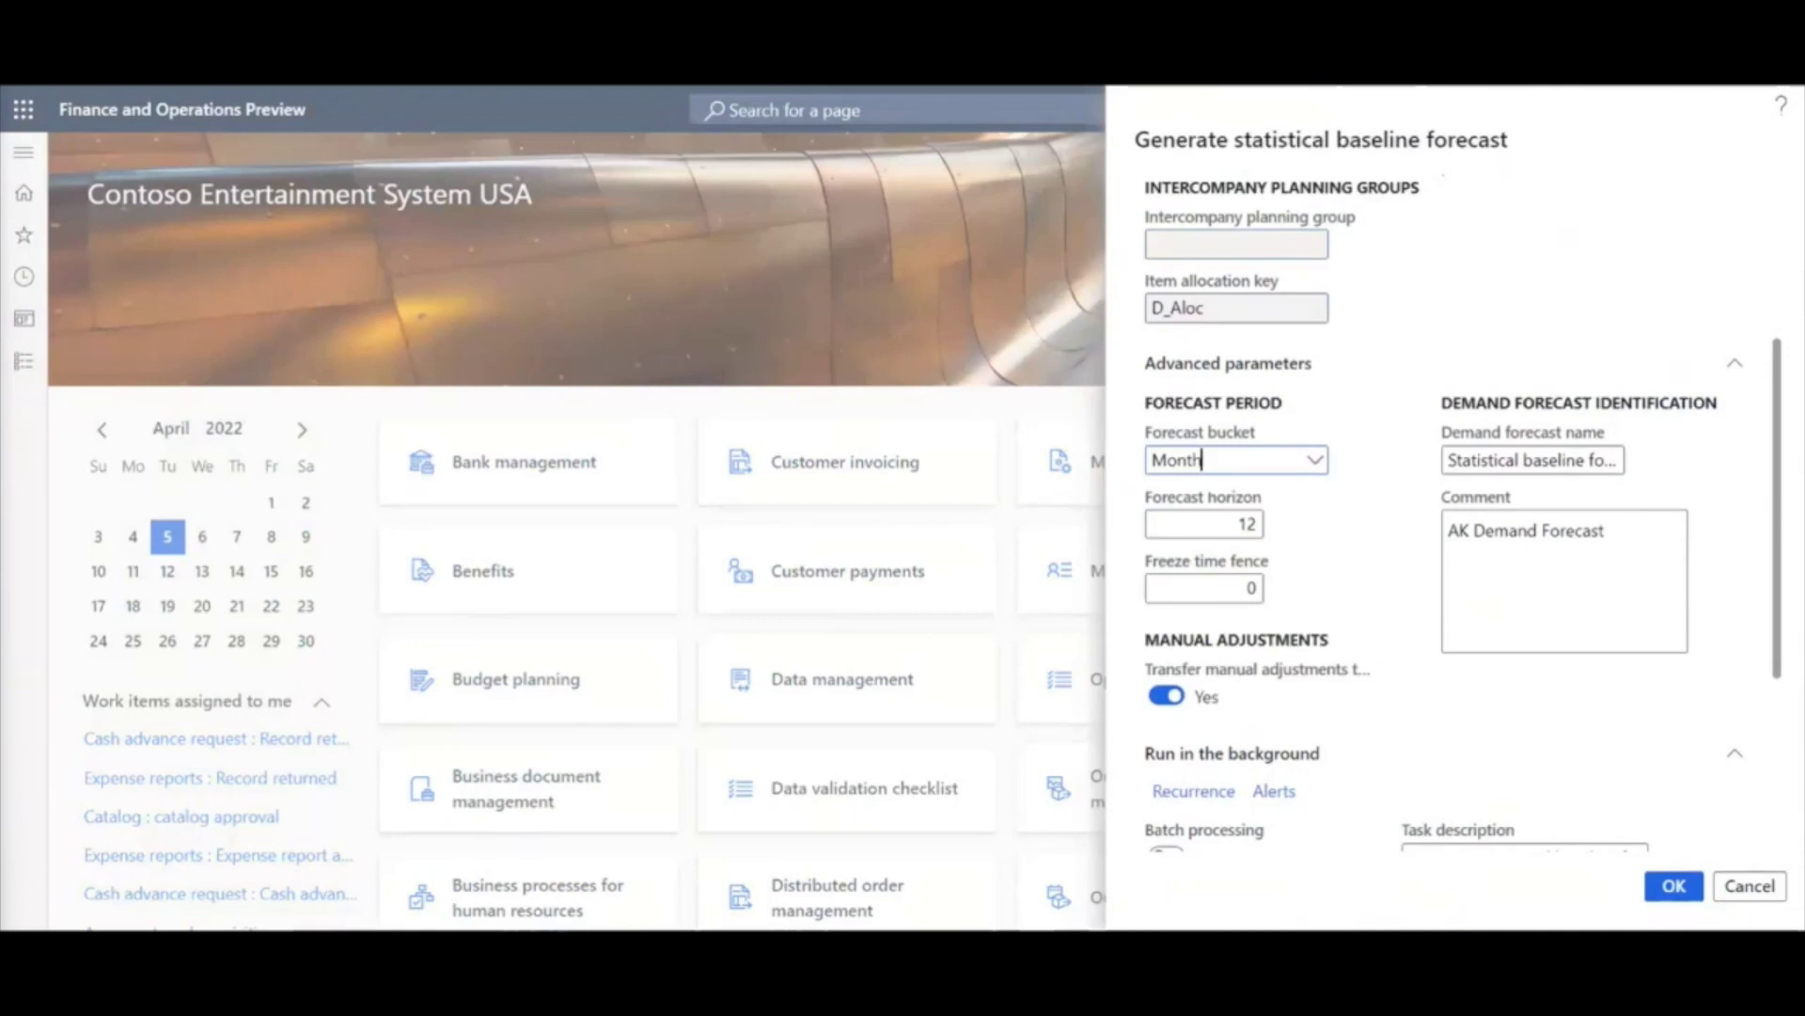
Step: Keep the 12-period horizon from 4/1/2022 and run the baseline forecast generation
scroll(1317, 536, "down", 2)
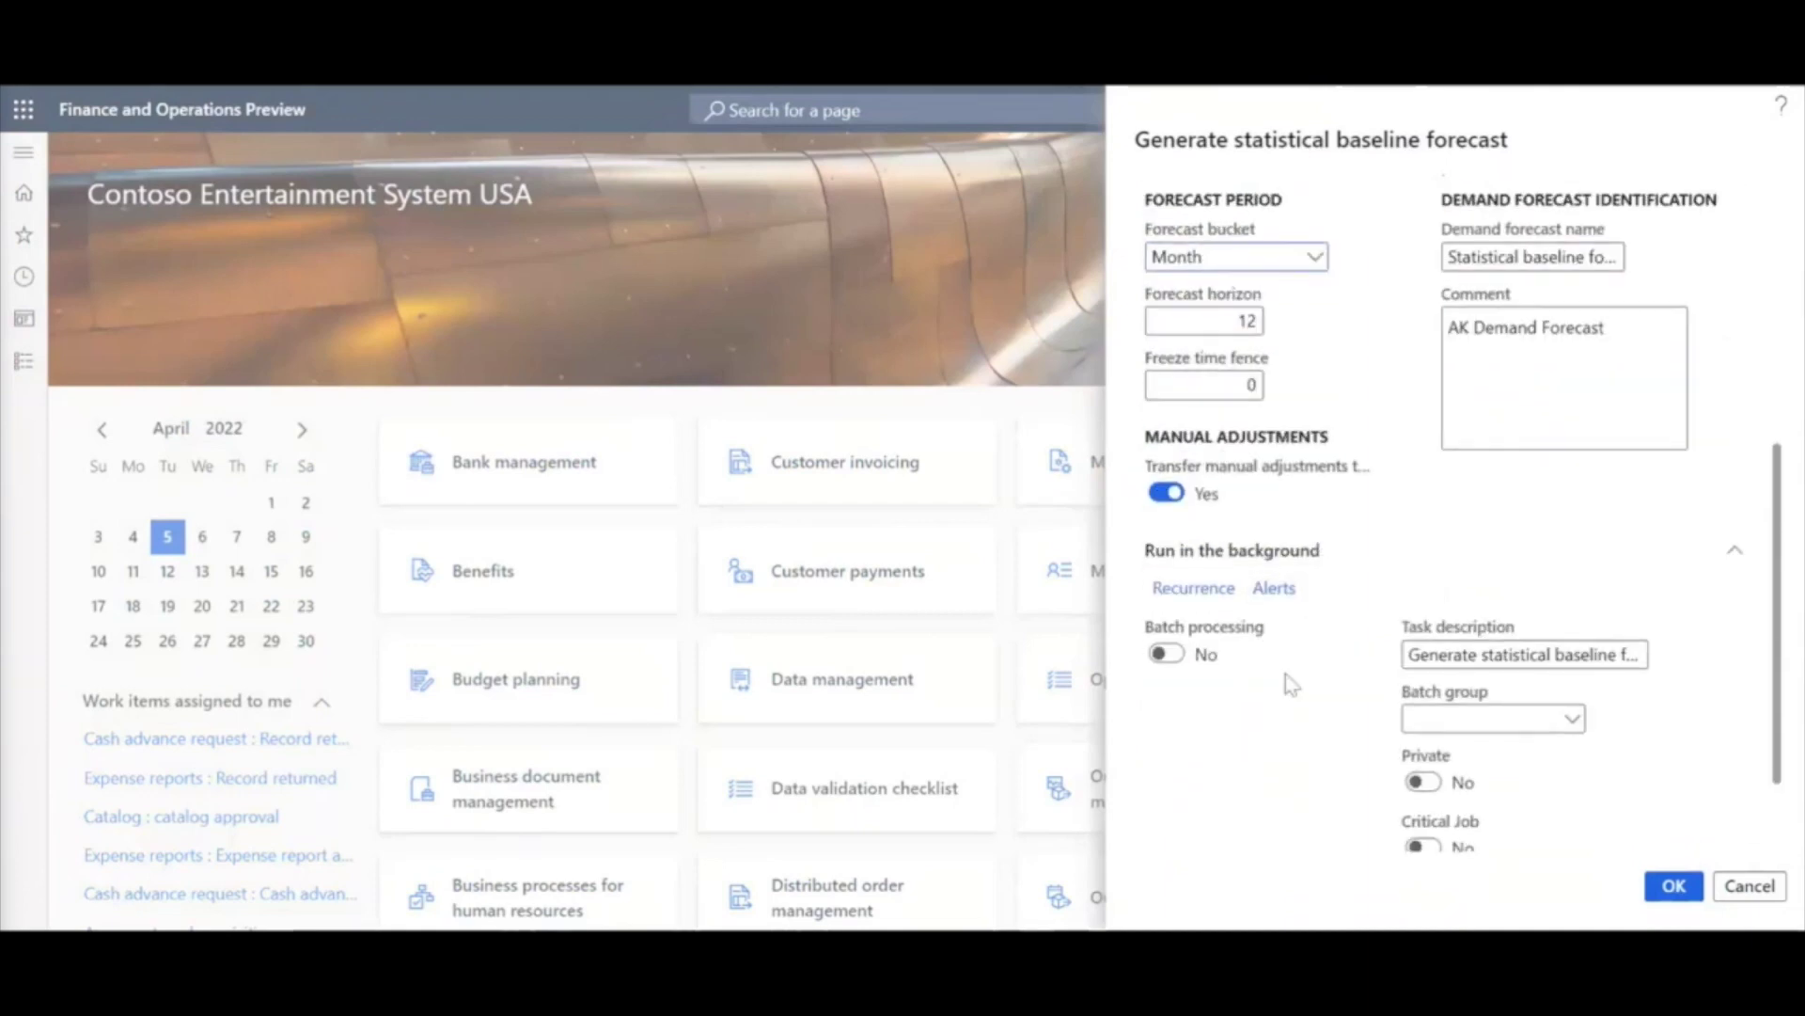
scroll(1326, 611, "down", 1)
scroll(1324, 596, "down", 1)
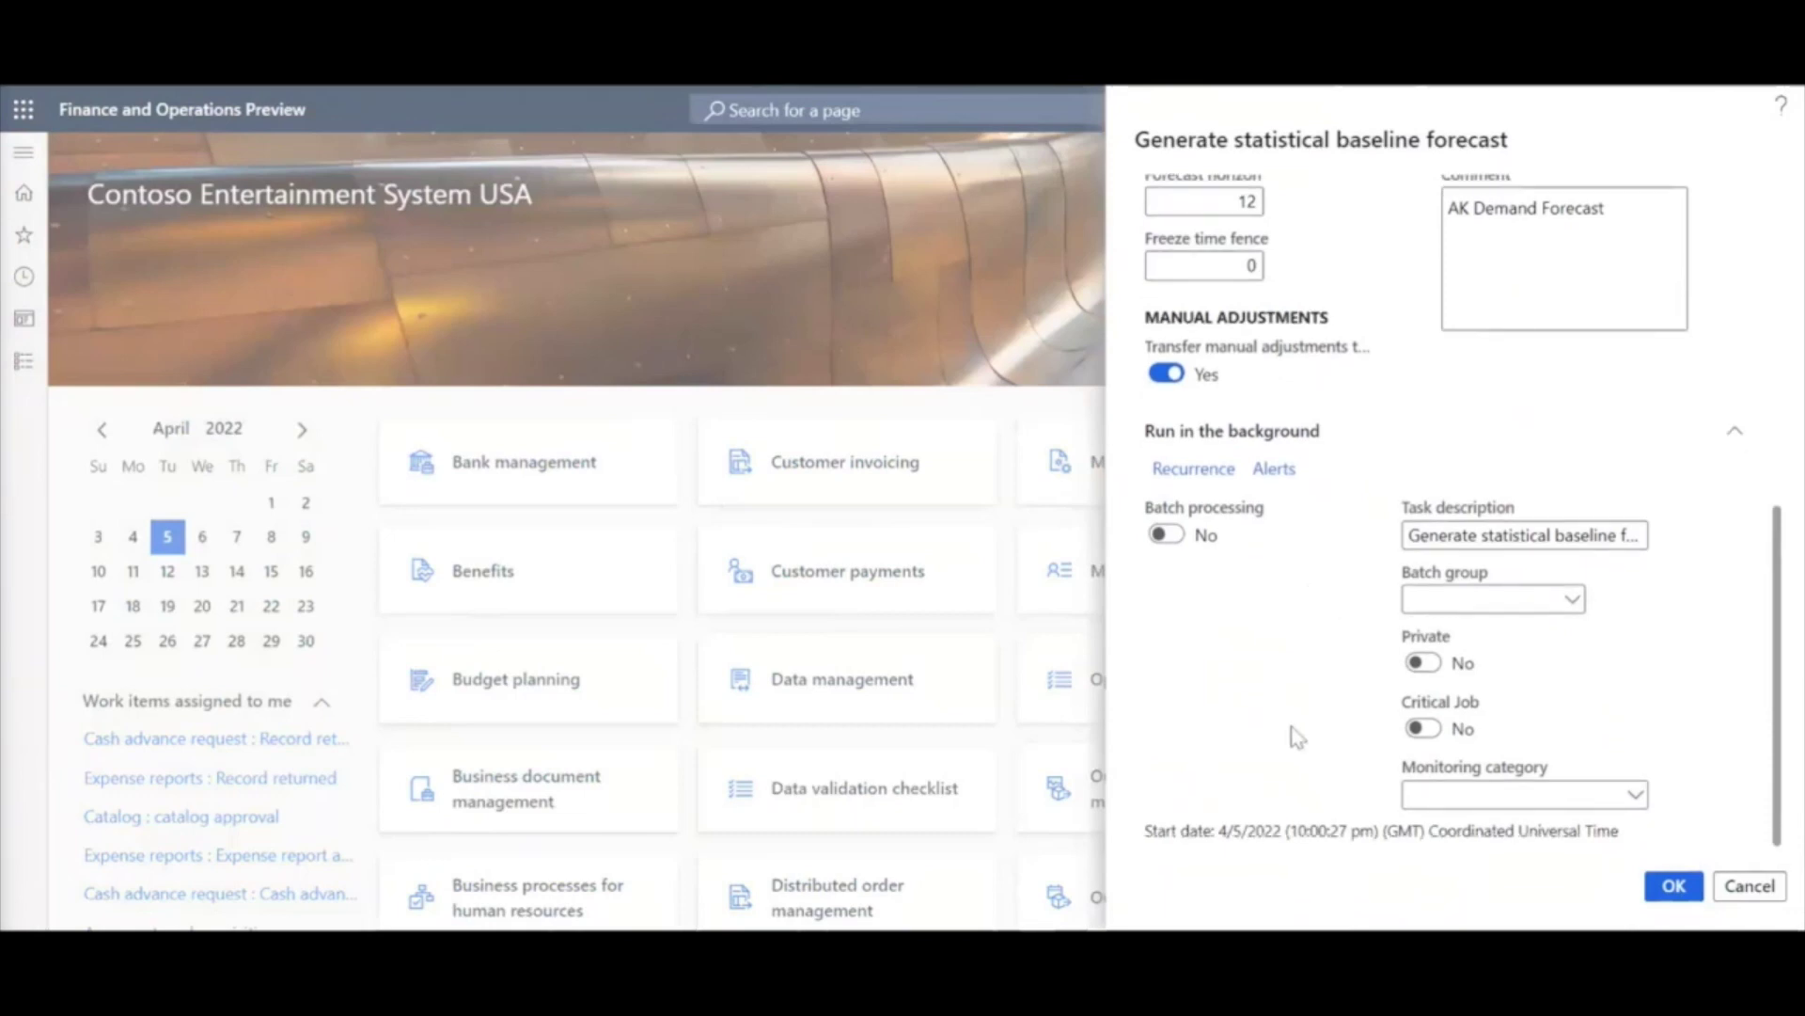
left_click(1677, 889)
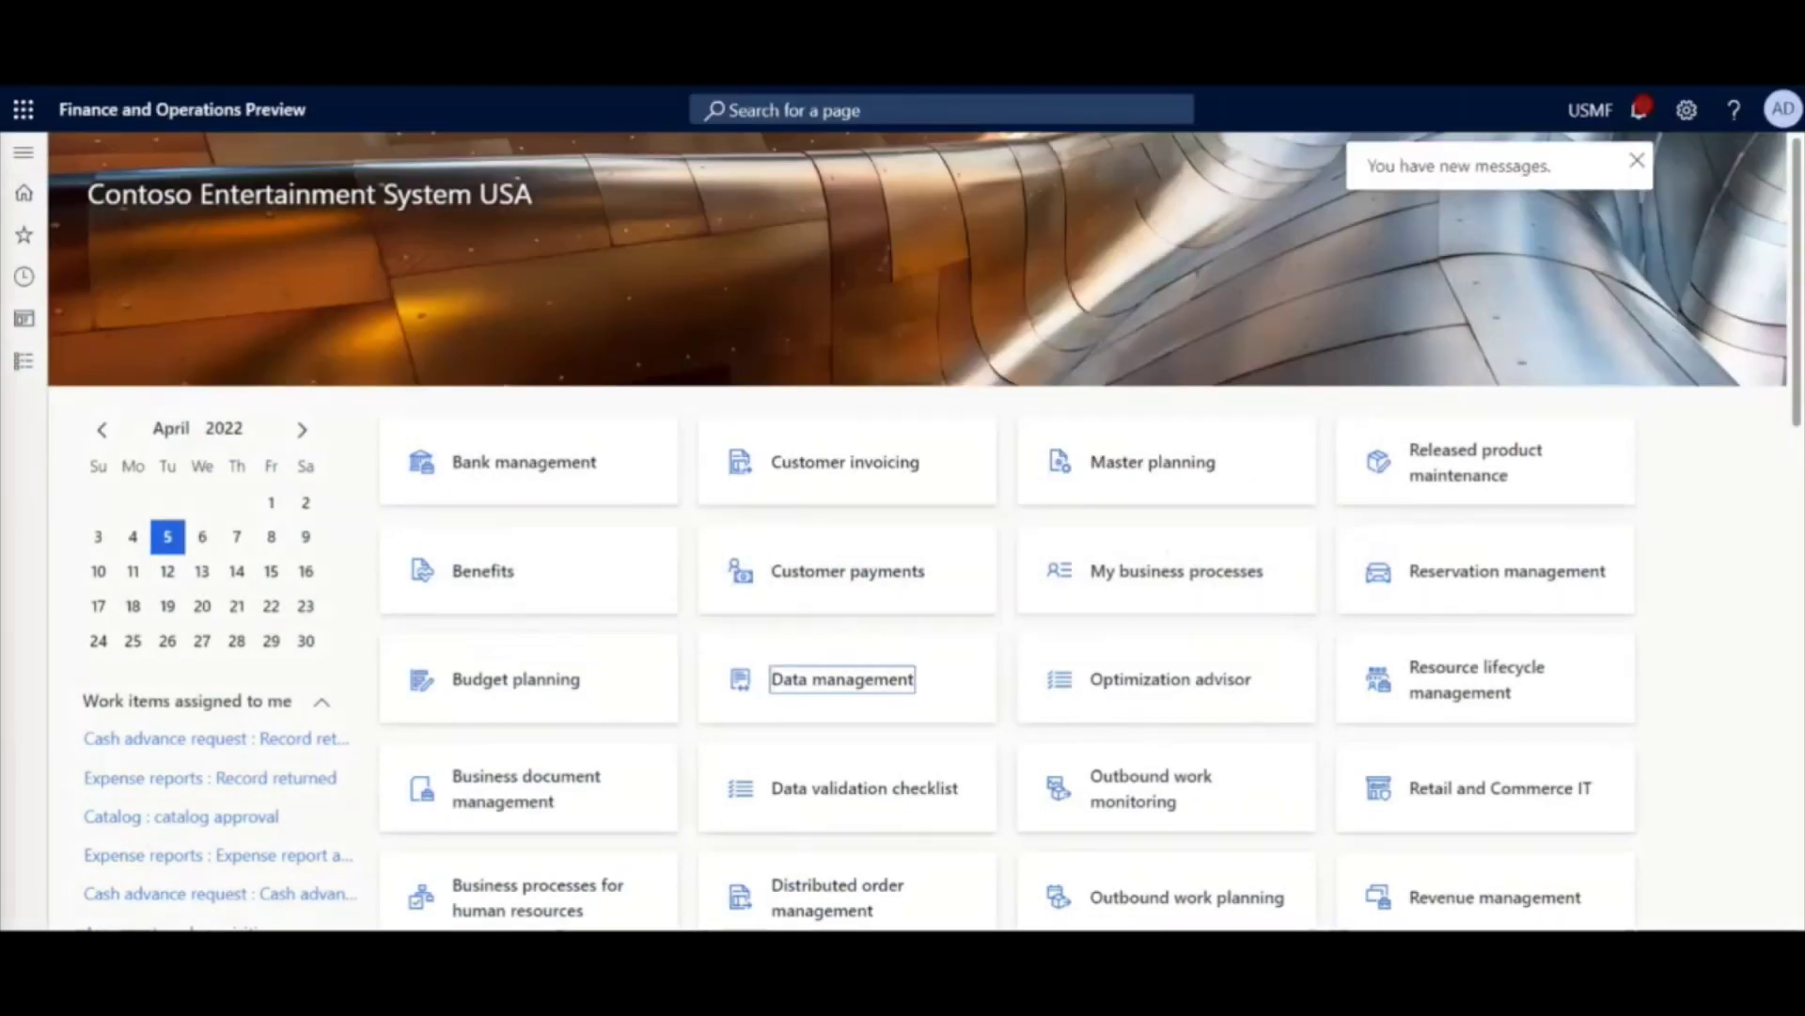
Step: Read the forecast completion notices, then open Master planning's Adjusted demand forecast grid
left_click(1458, 165)
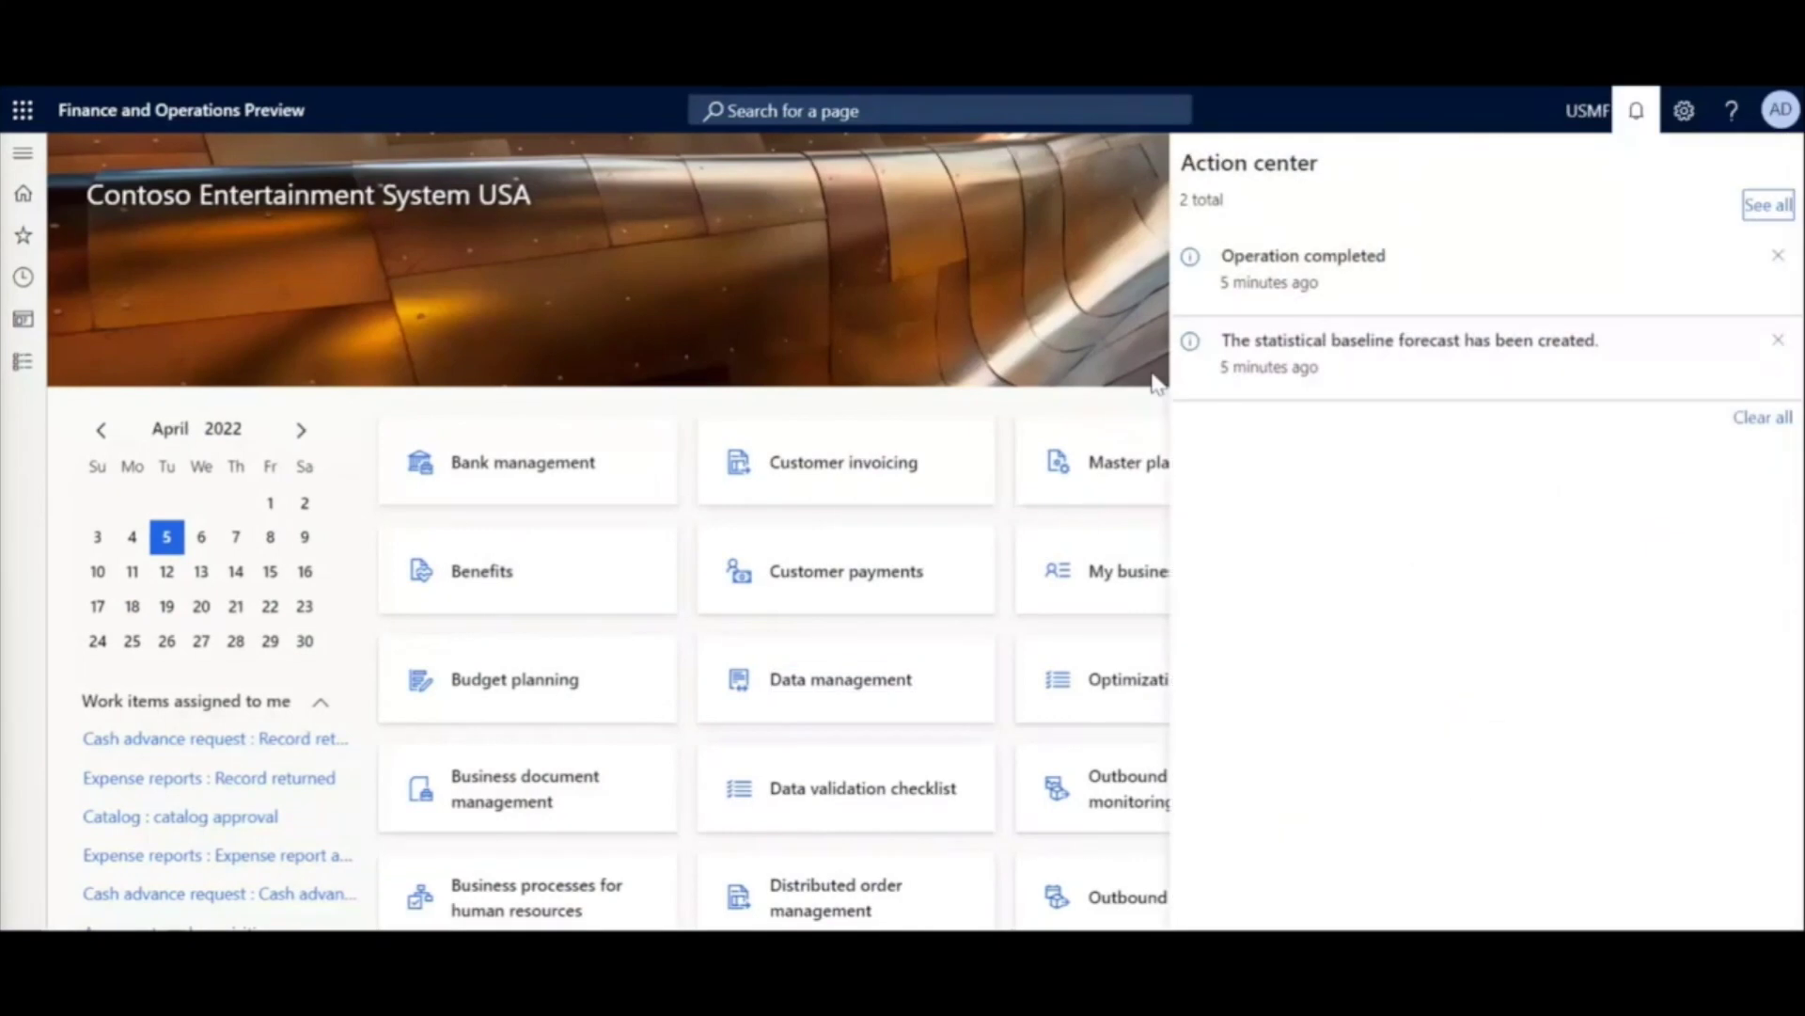
left_click(875, 383)
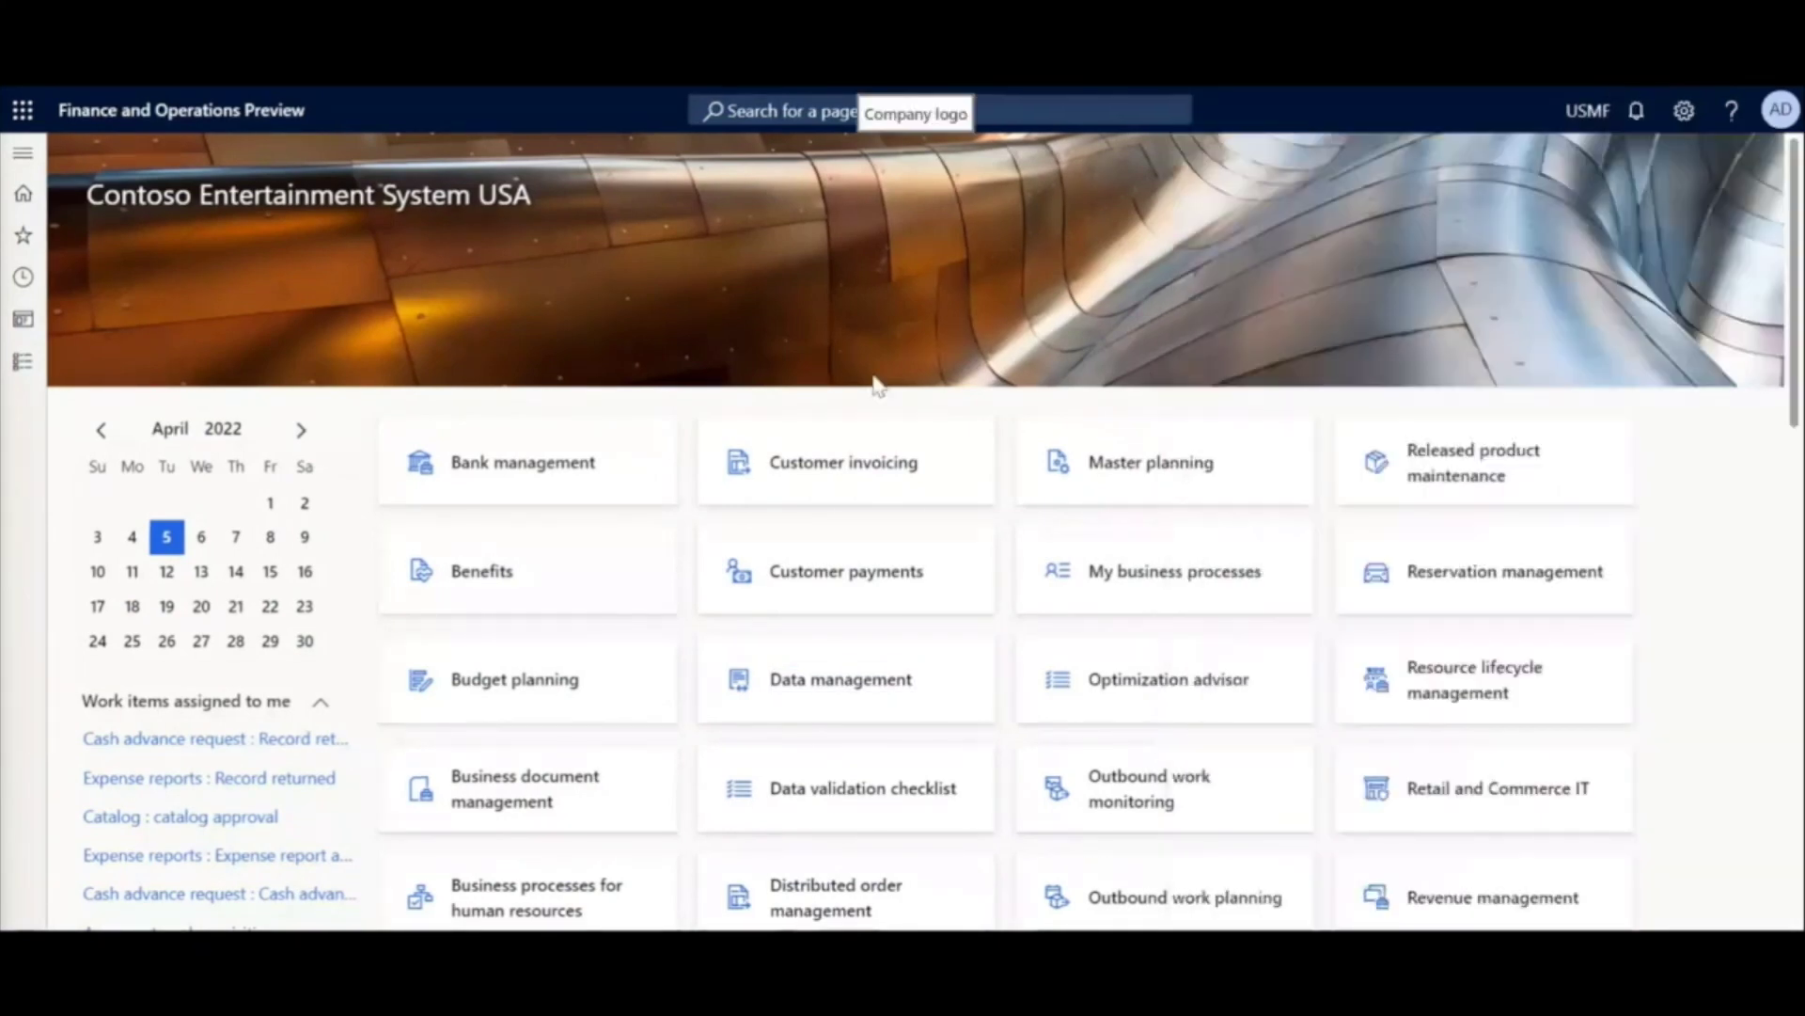
left_click(15, 367)
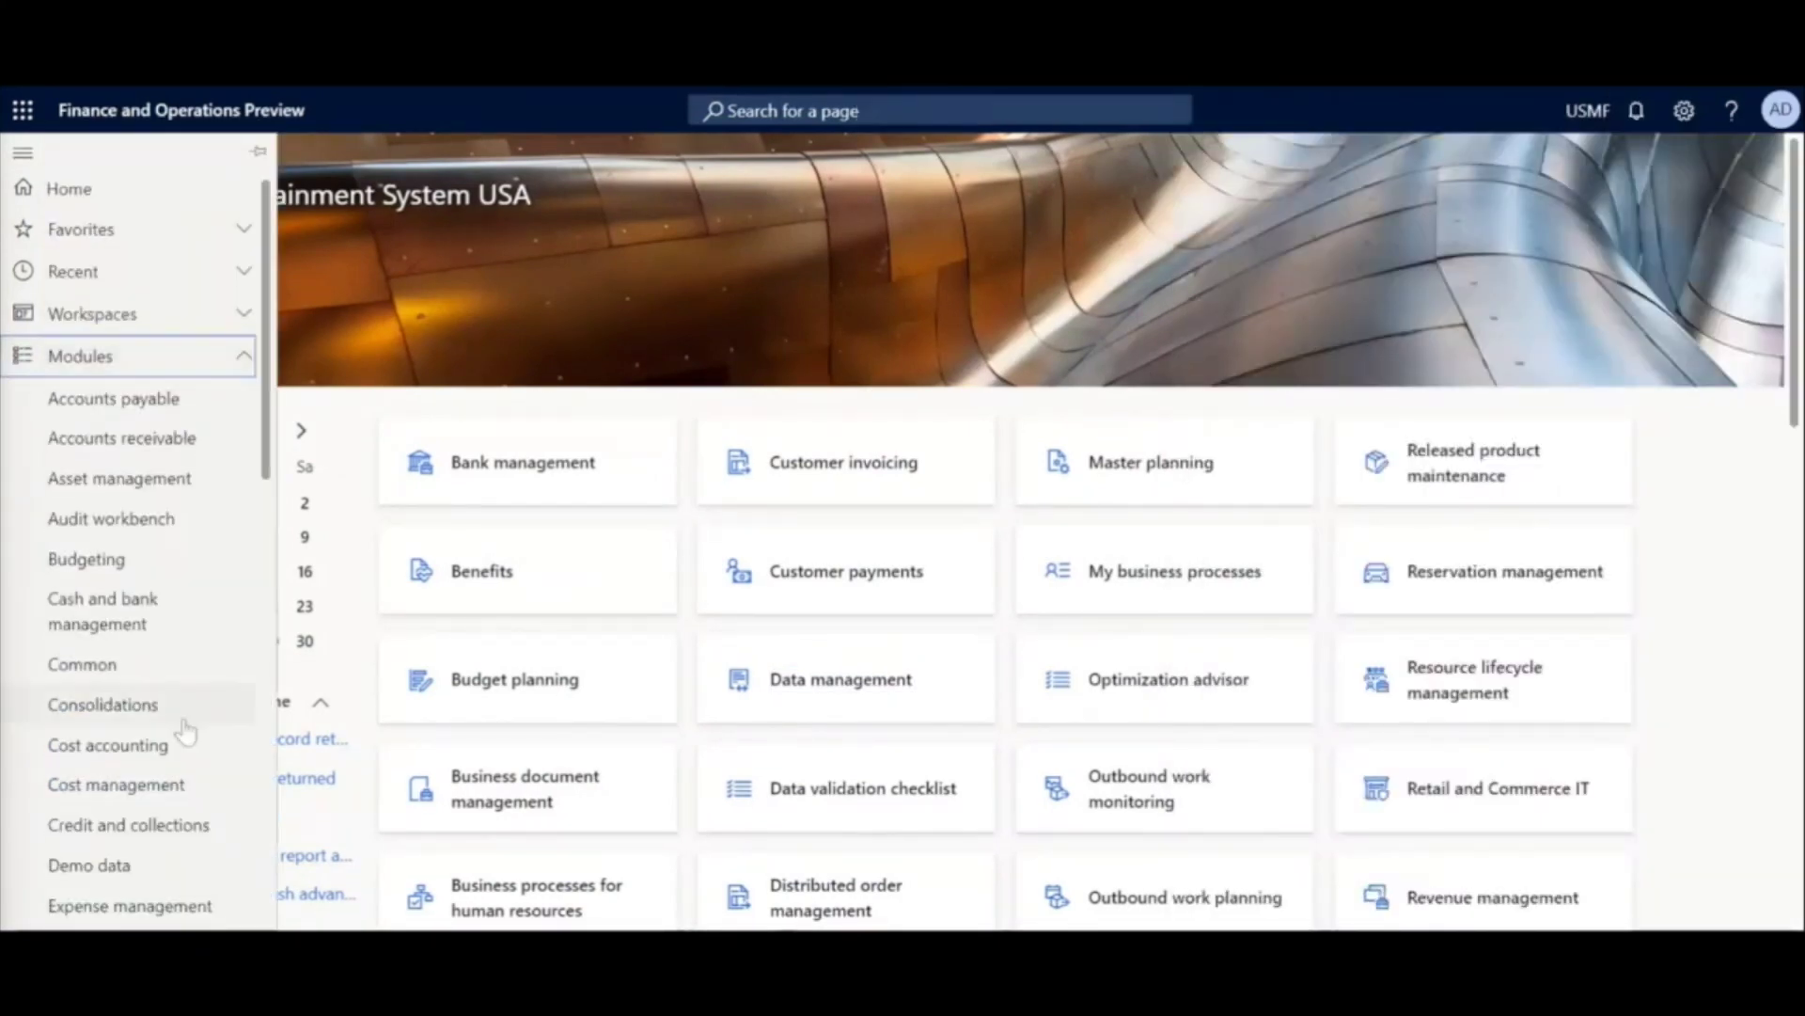
scroll(141, 611, "down", 6)
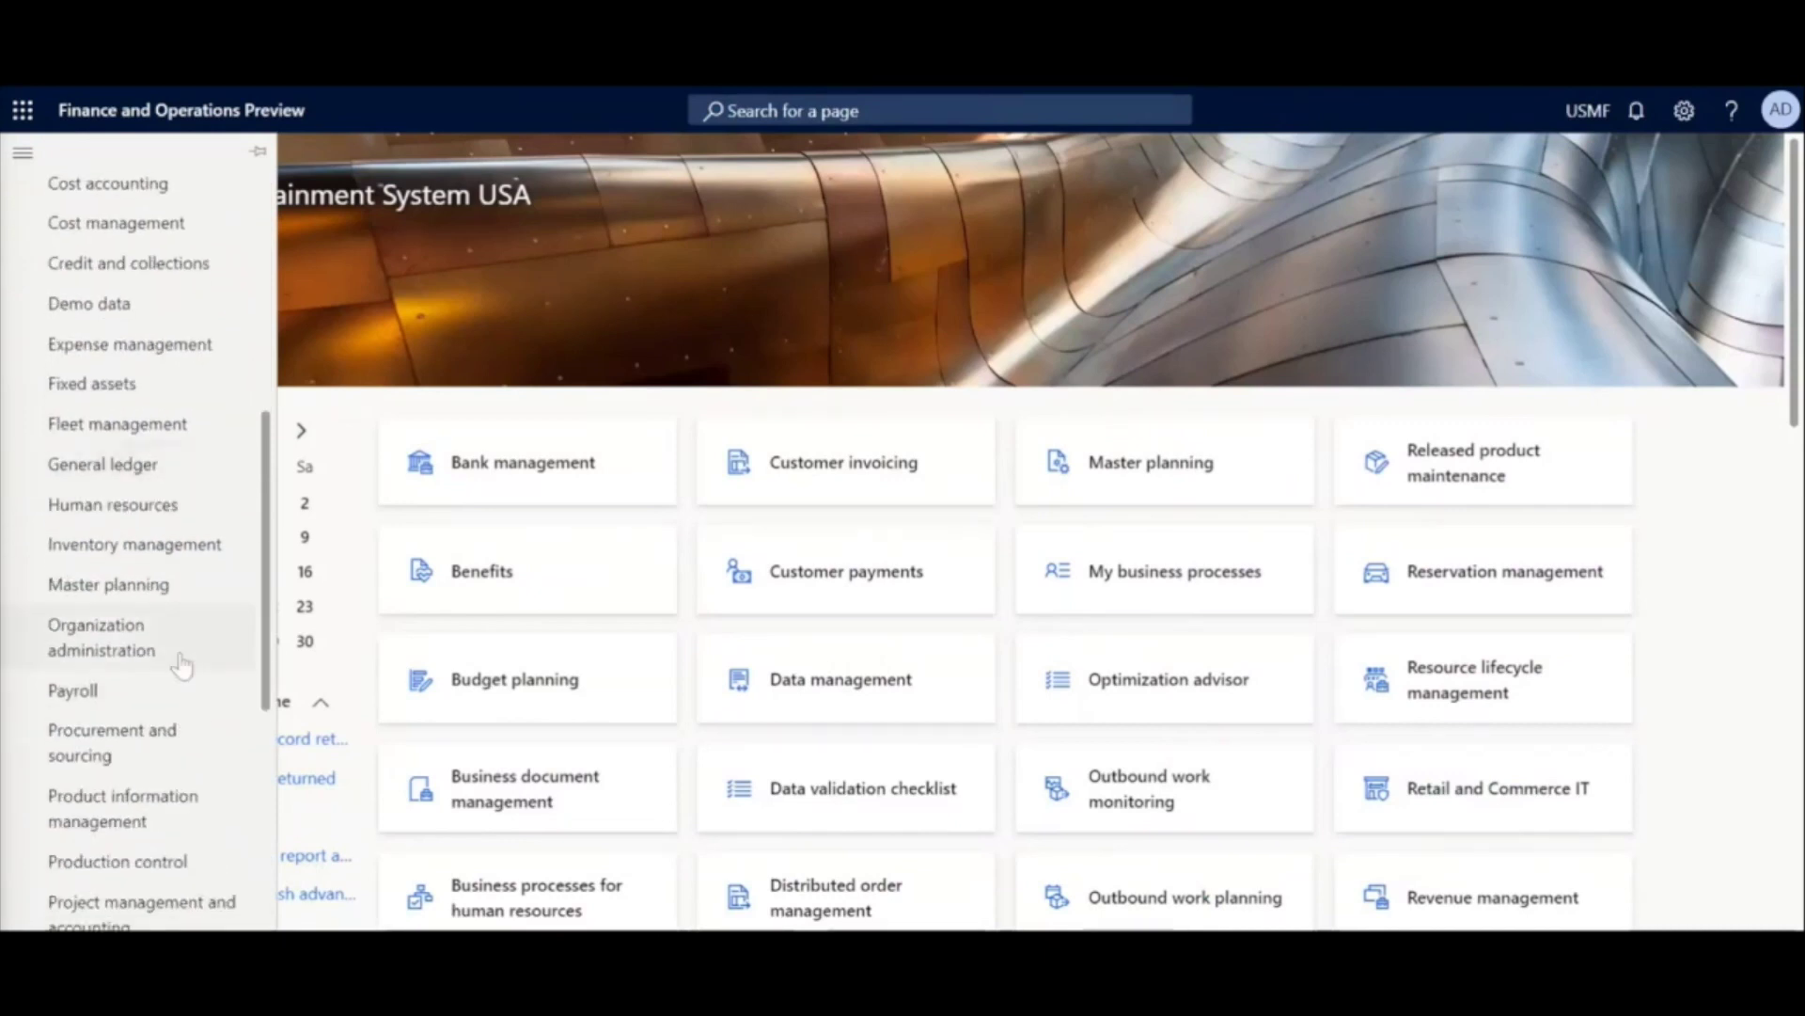
left_click(171, 585)
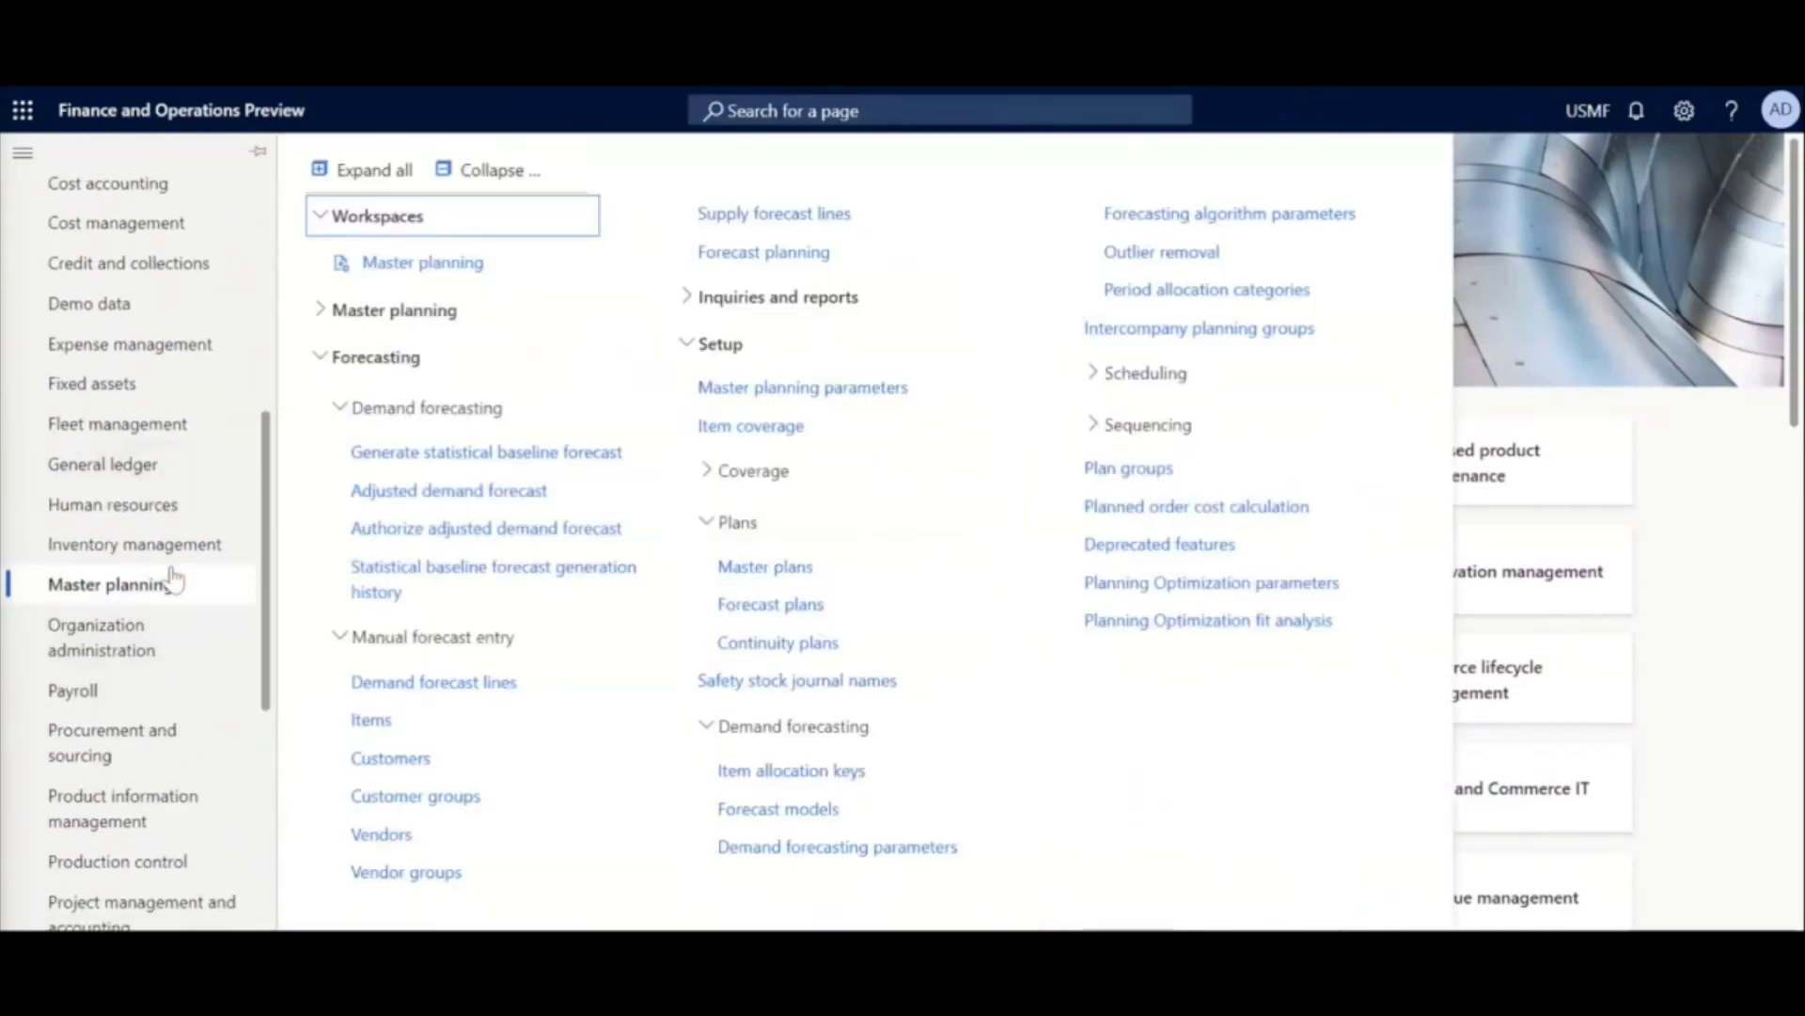
left_click(403, 508)
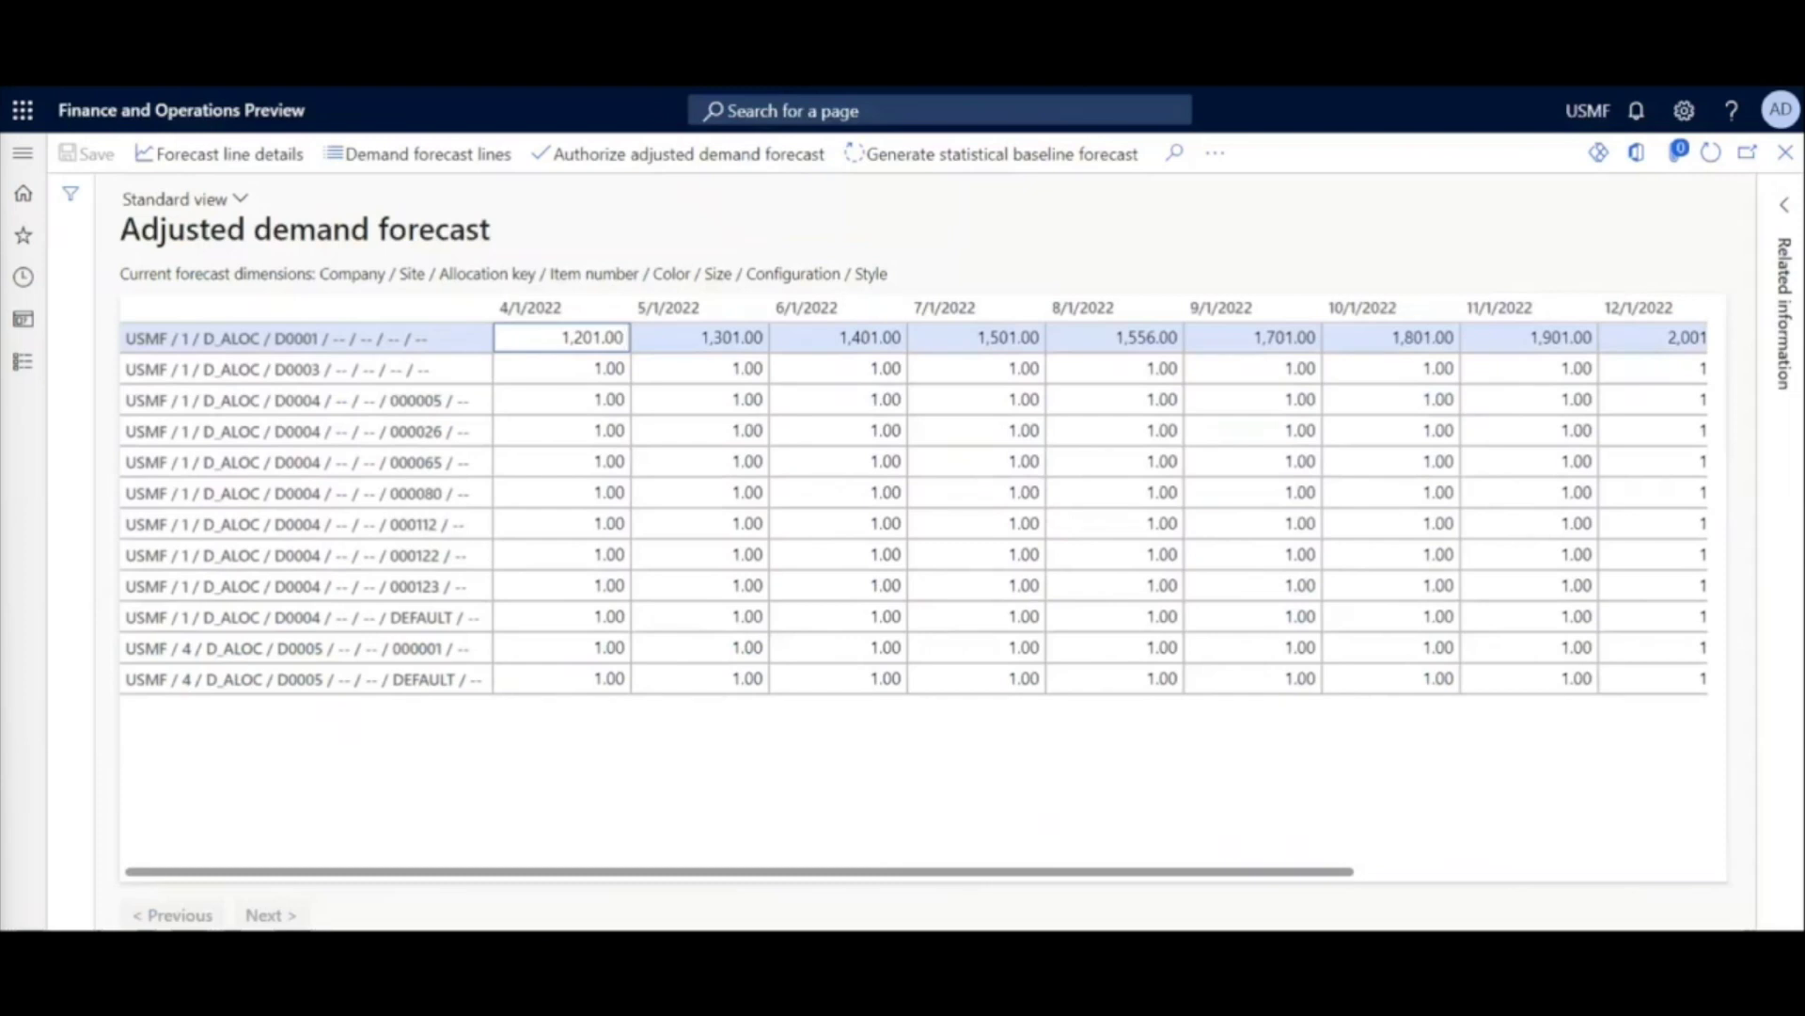
Step: Replace D0001's 4/1/2022 value of 1,201.00 with 1202 and confirm it now reads 1,202.00
left_click(561, 336)
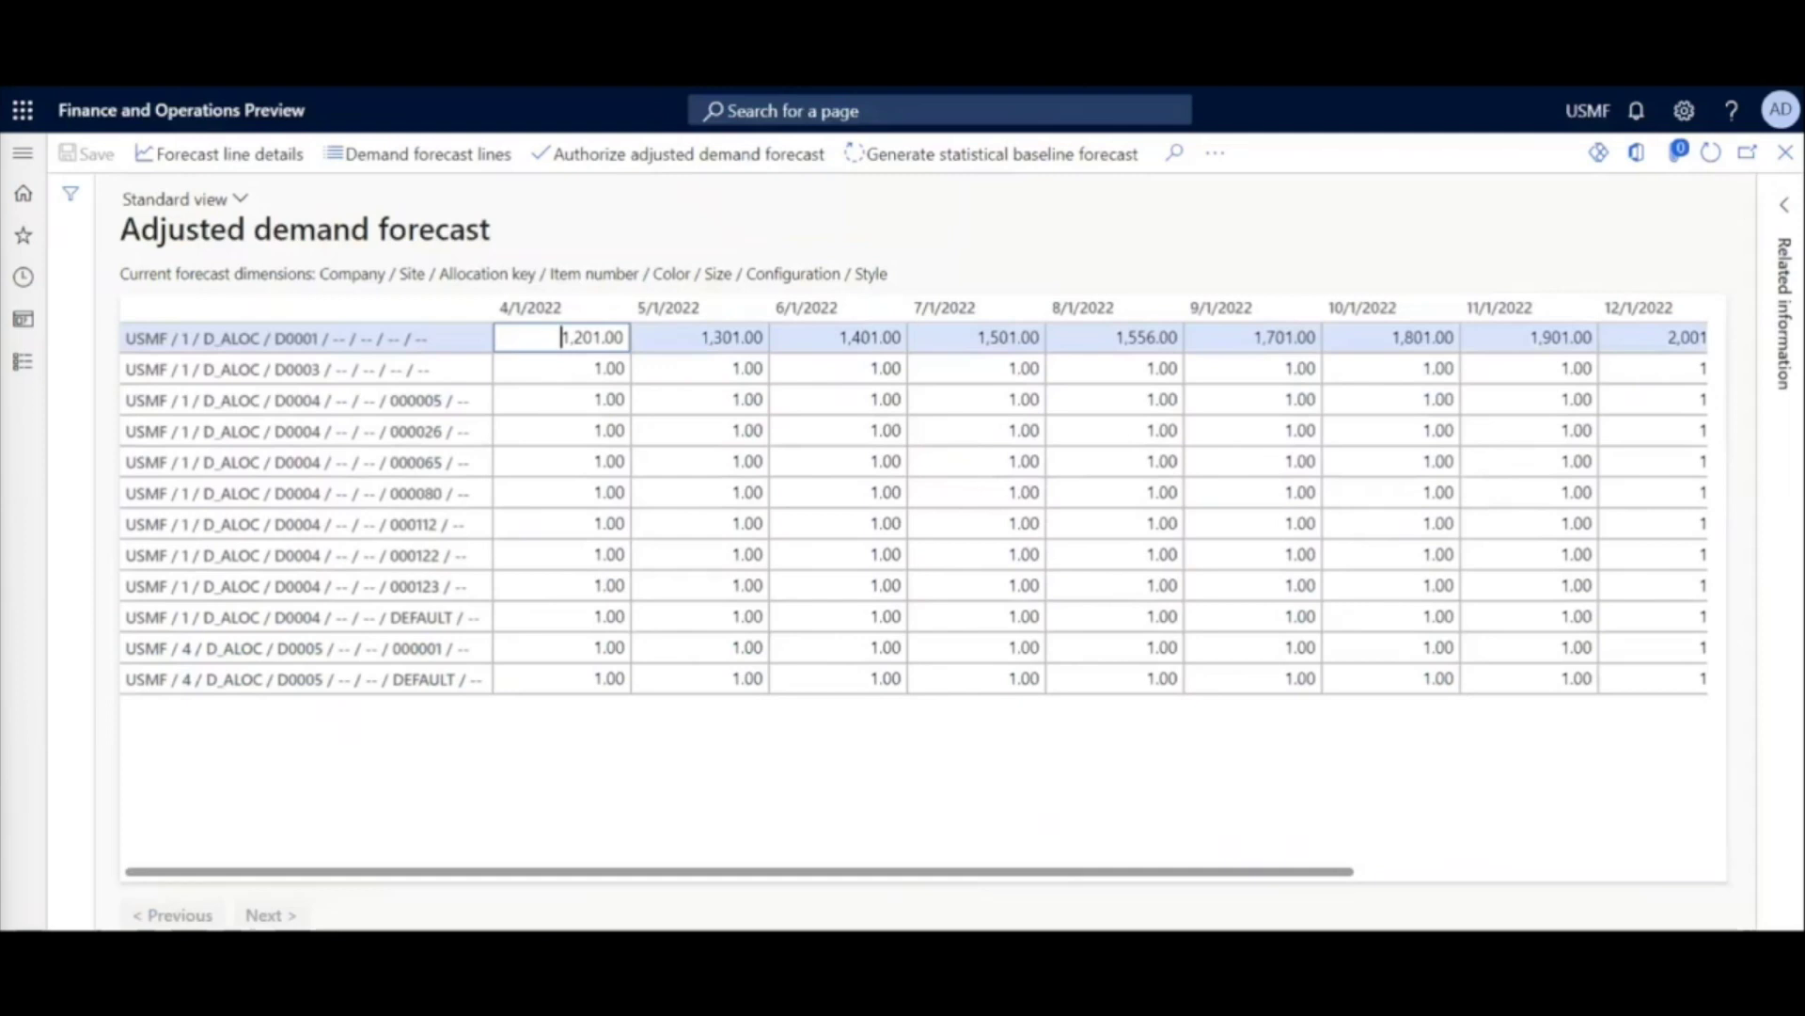
key("ctrl+a")
type("1202")
key("Tab")
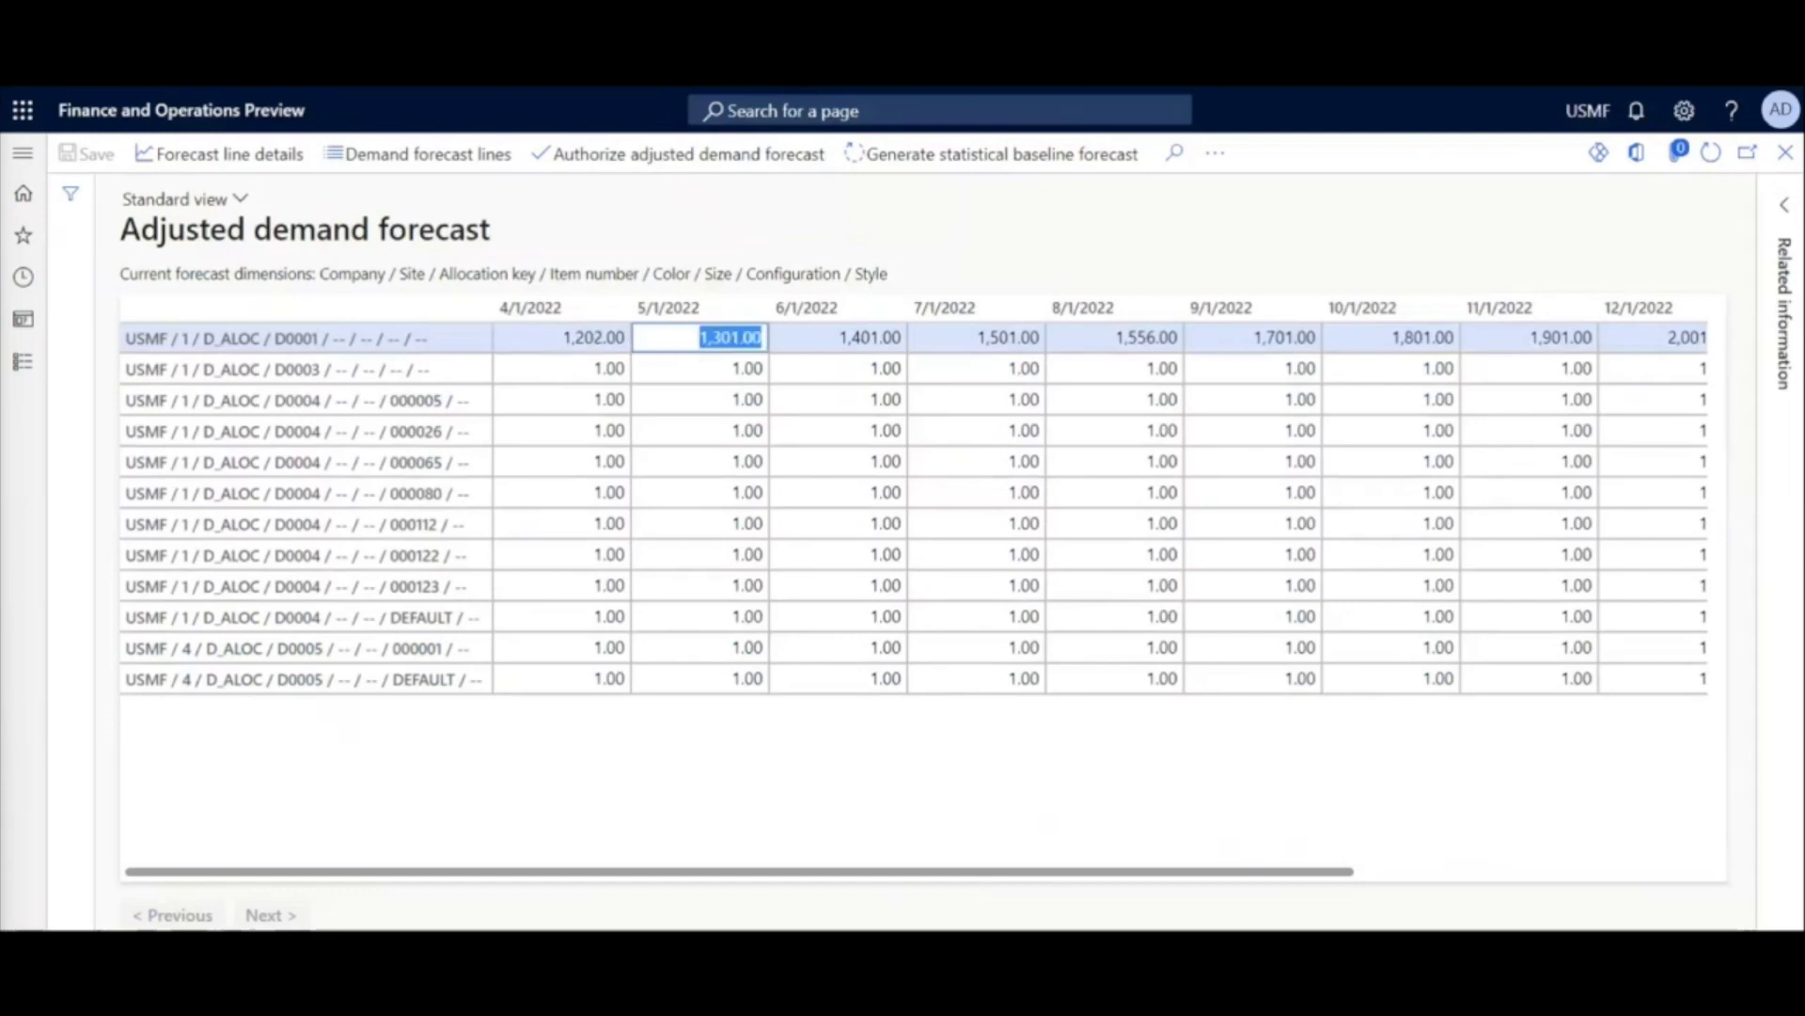
key("shift+Tab")
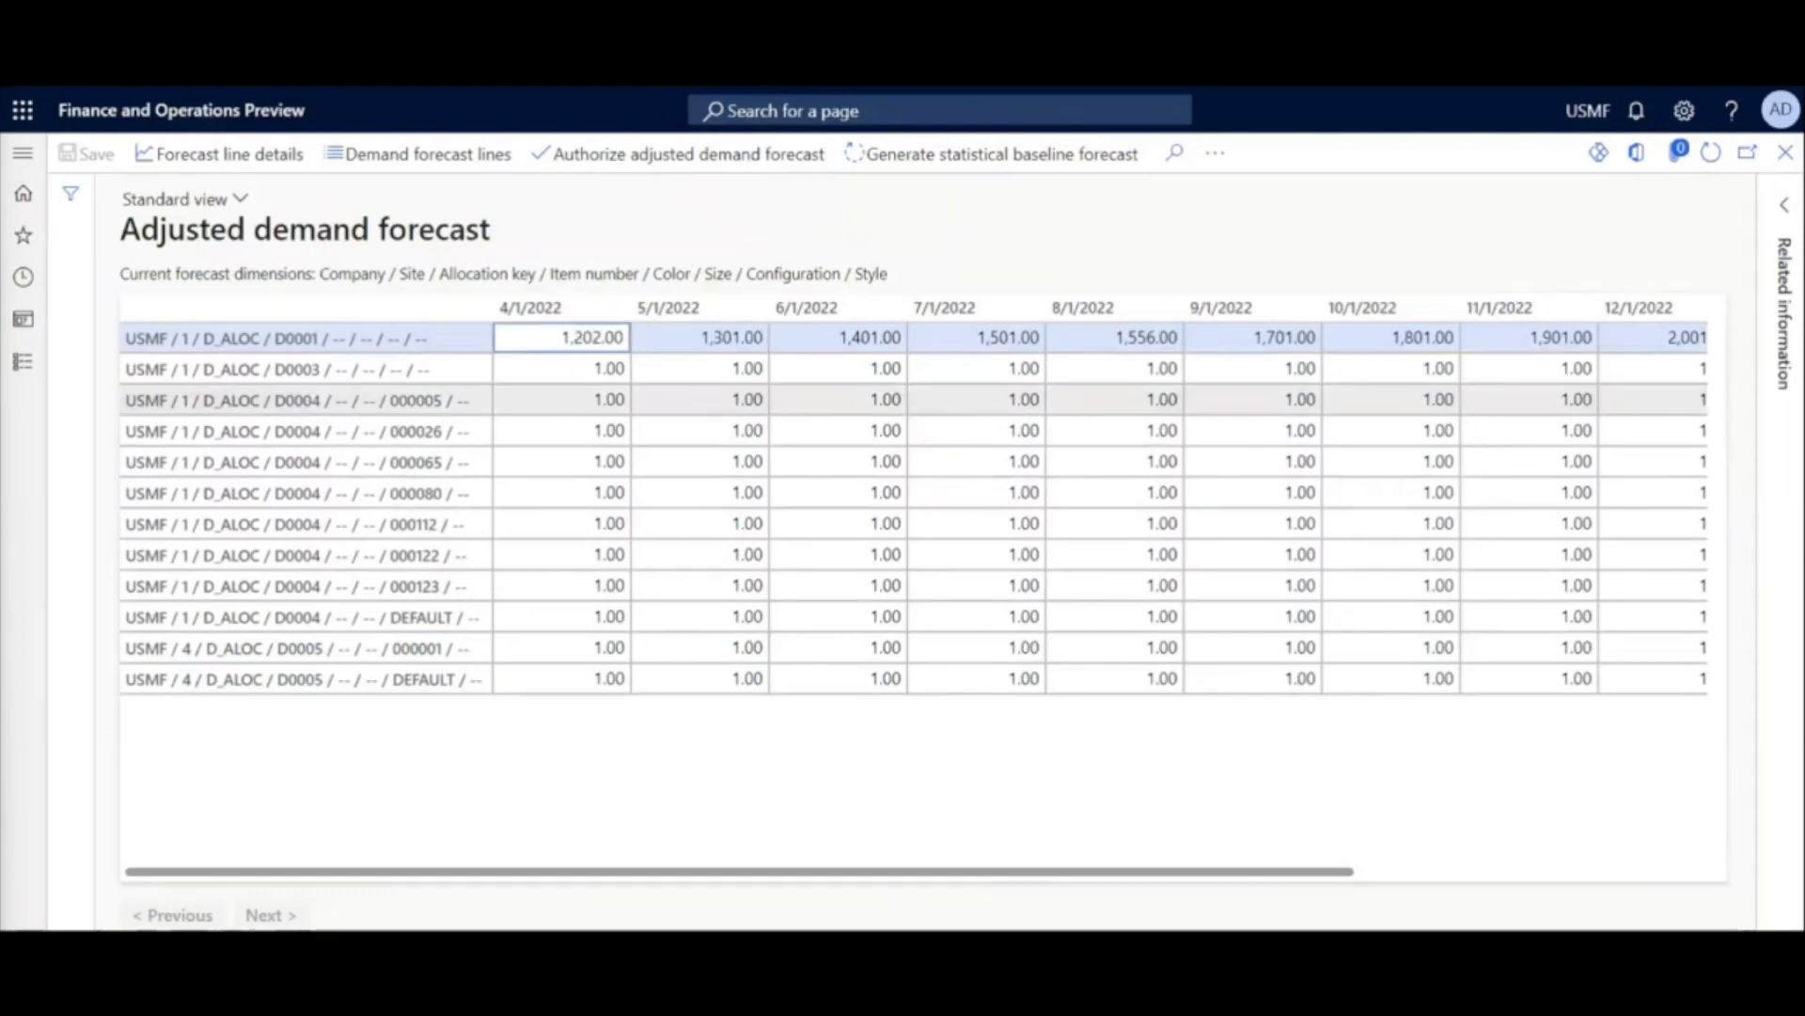
left_click(571, 337)
left_click(701, 337)
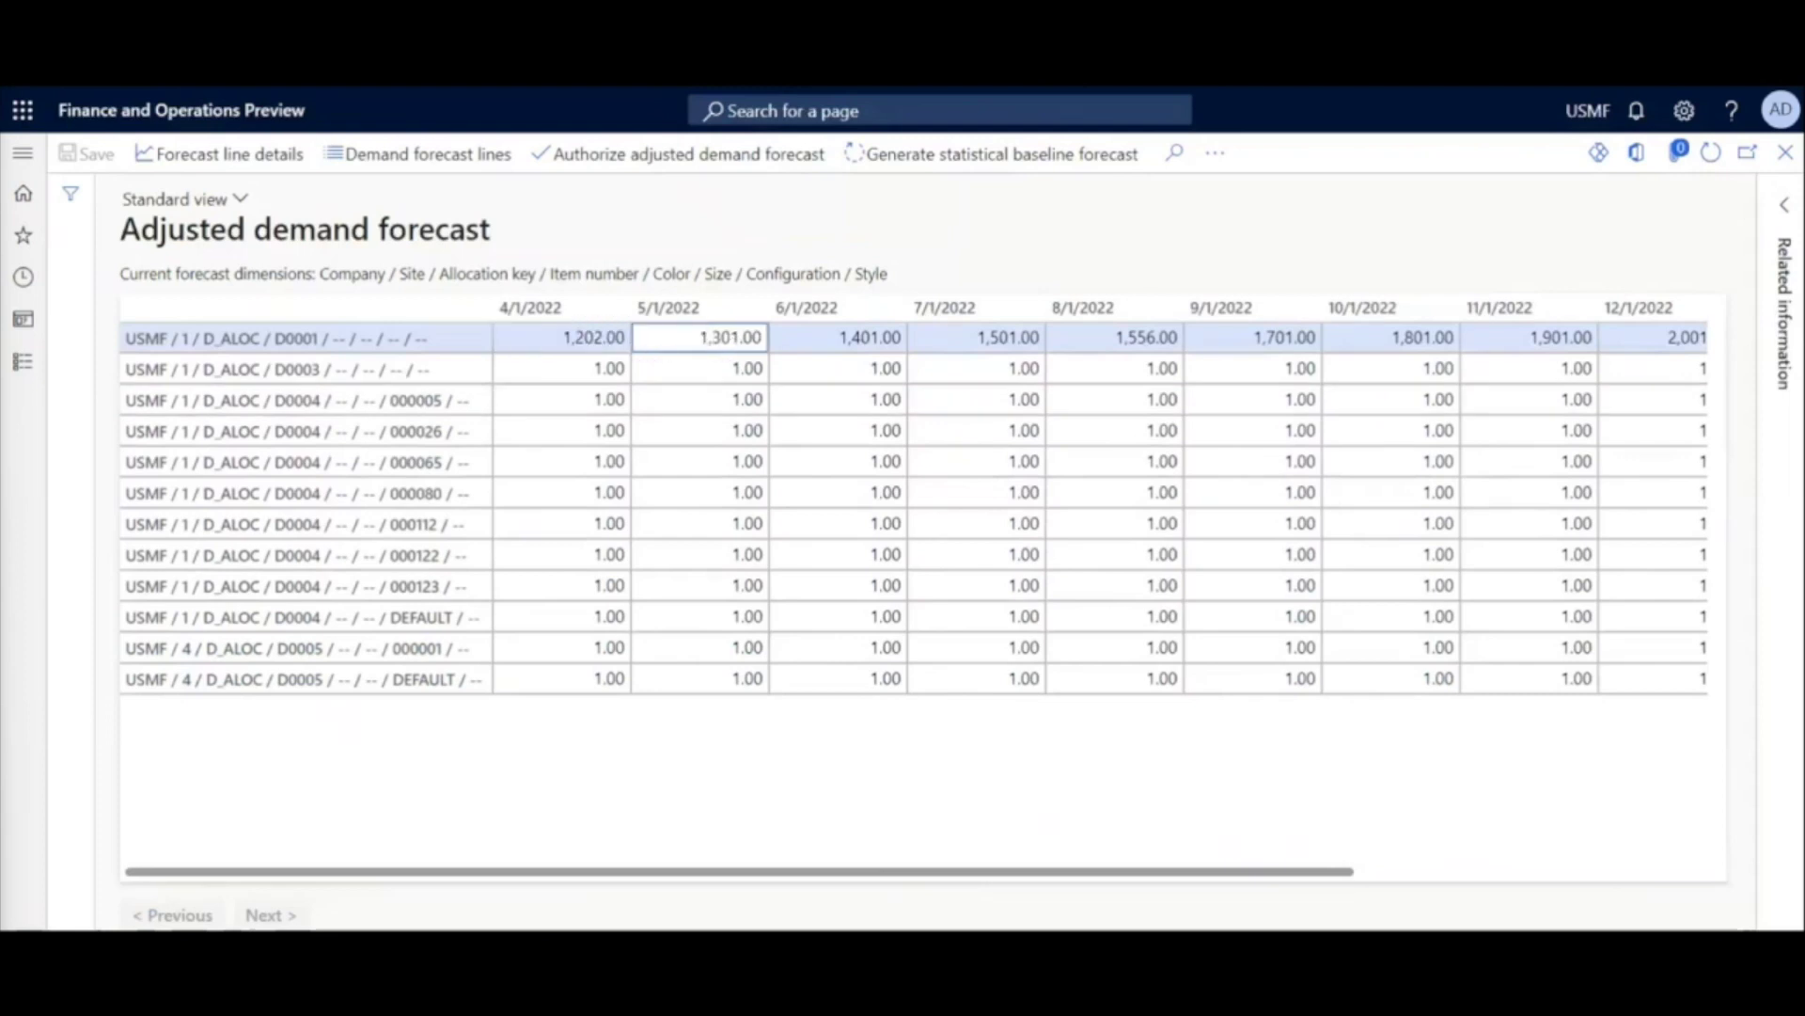
Step: Open D0001's forecast line details, check the 1.00 manual adjustment, and reveal the ARIMA model with 0.67 MAPE
left_click(181, 156)
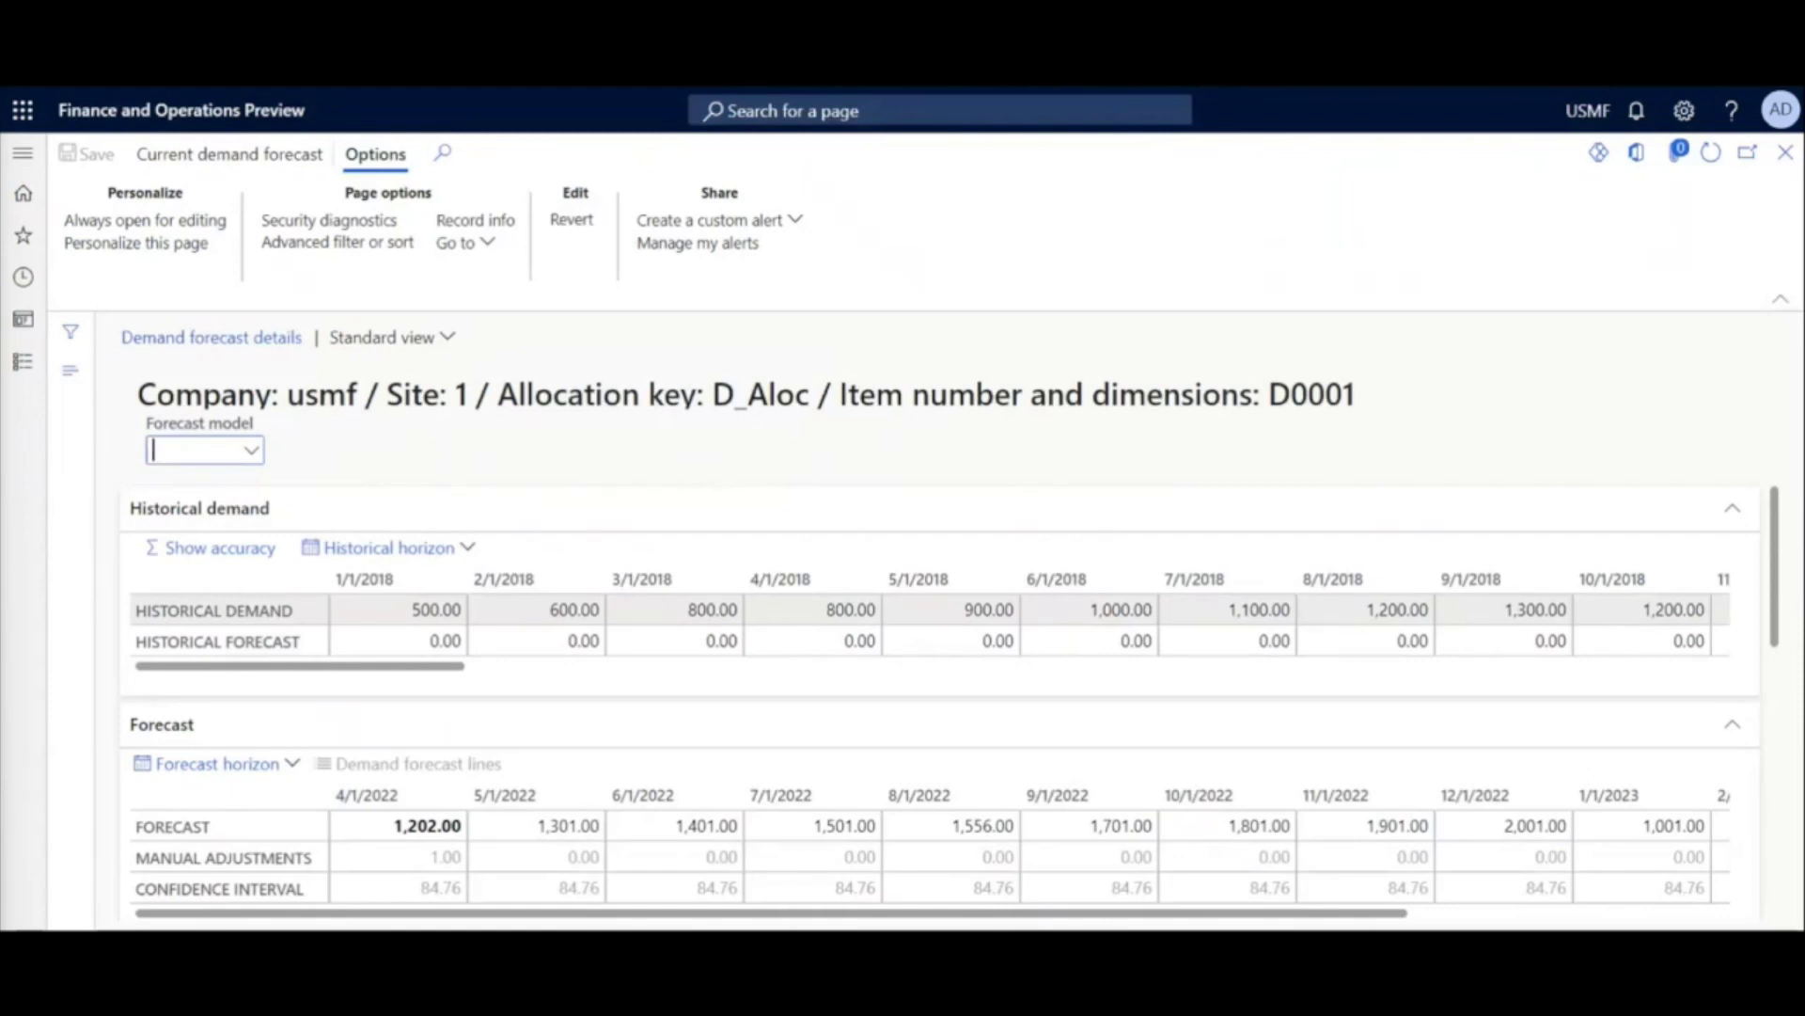
left_click_drag(301, 665, 1742, 759)
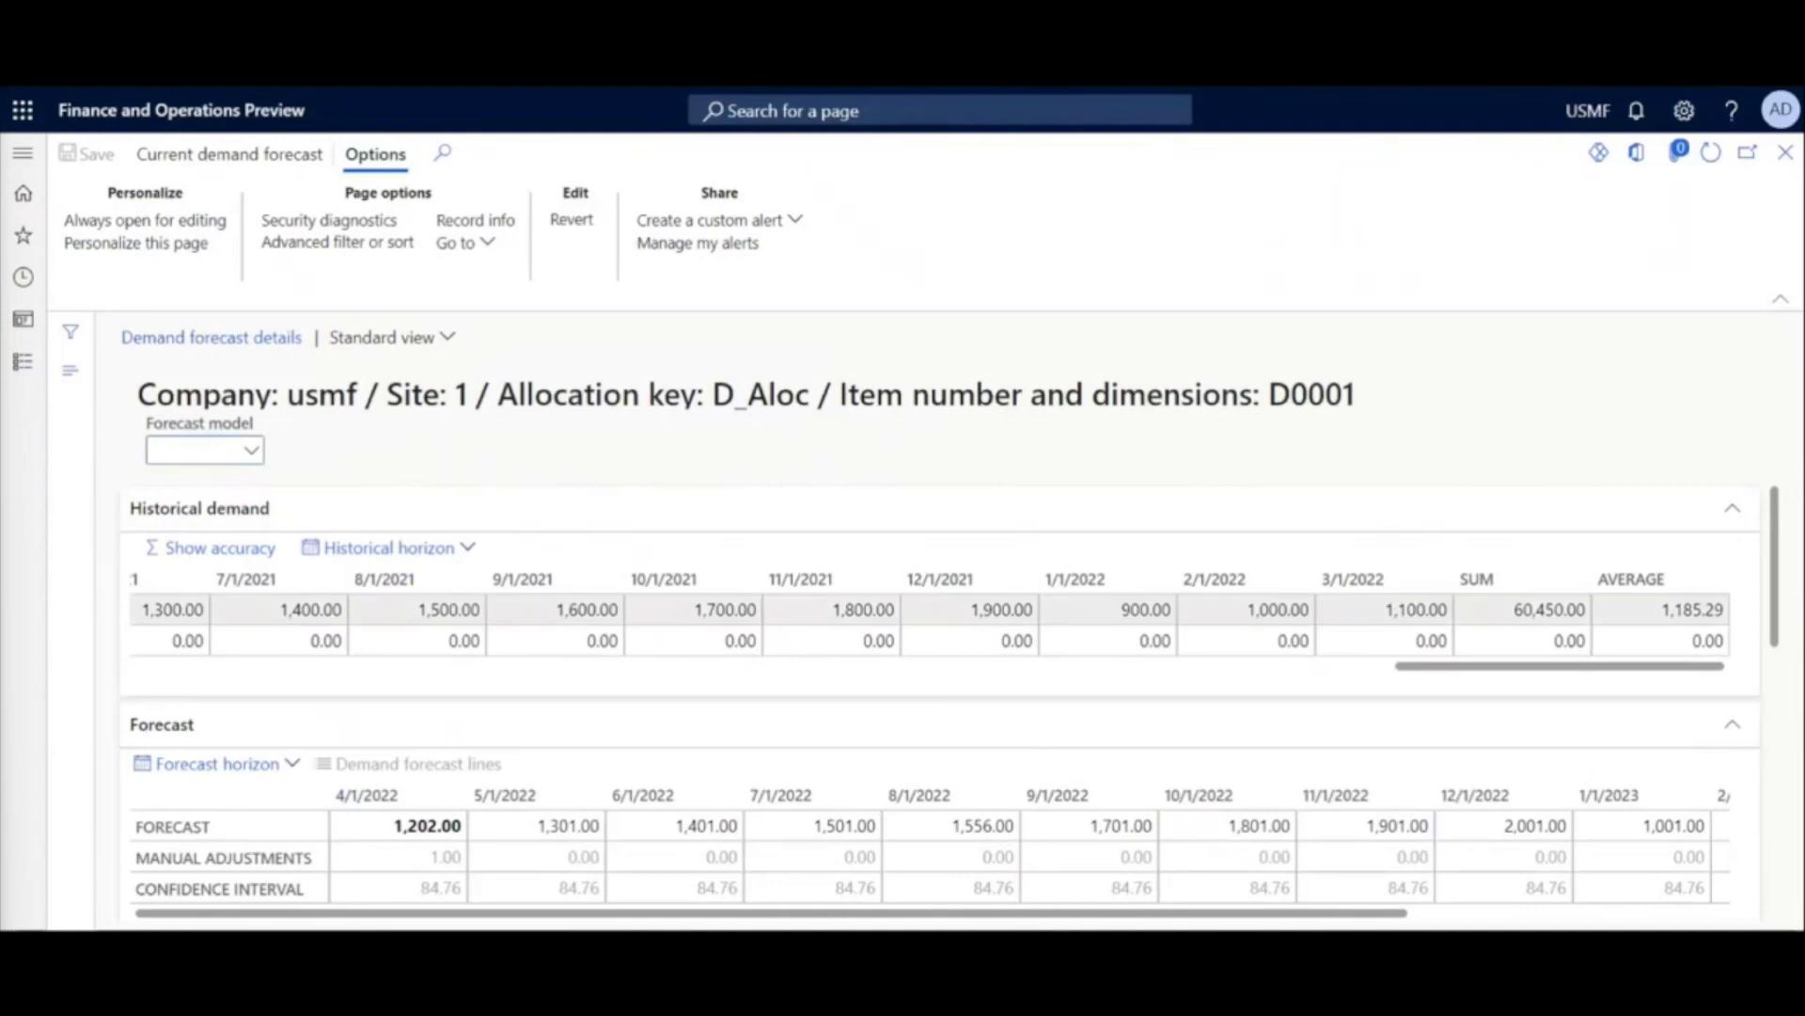
left_click_drag(1410, 665, 141, 640)
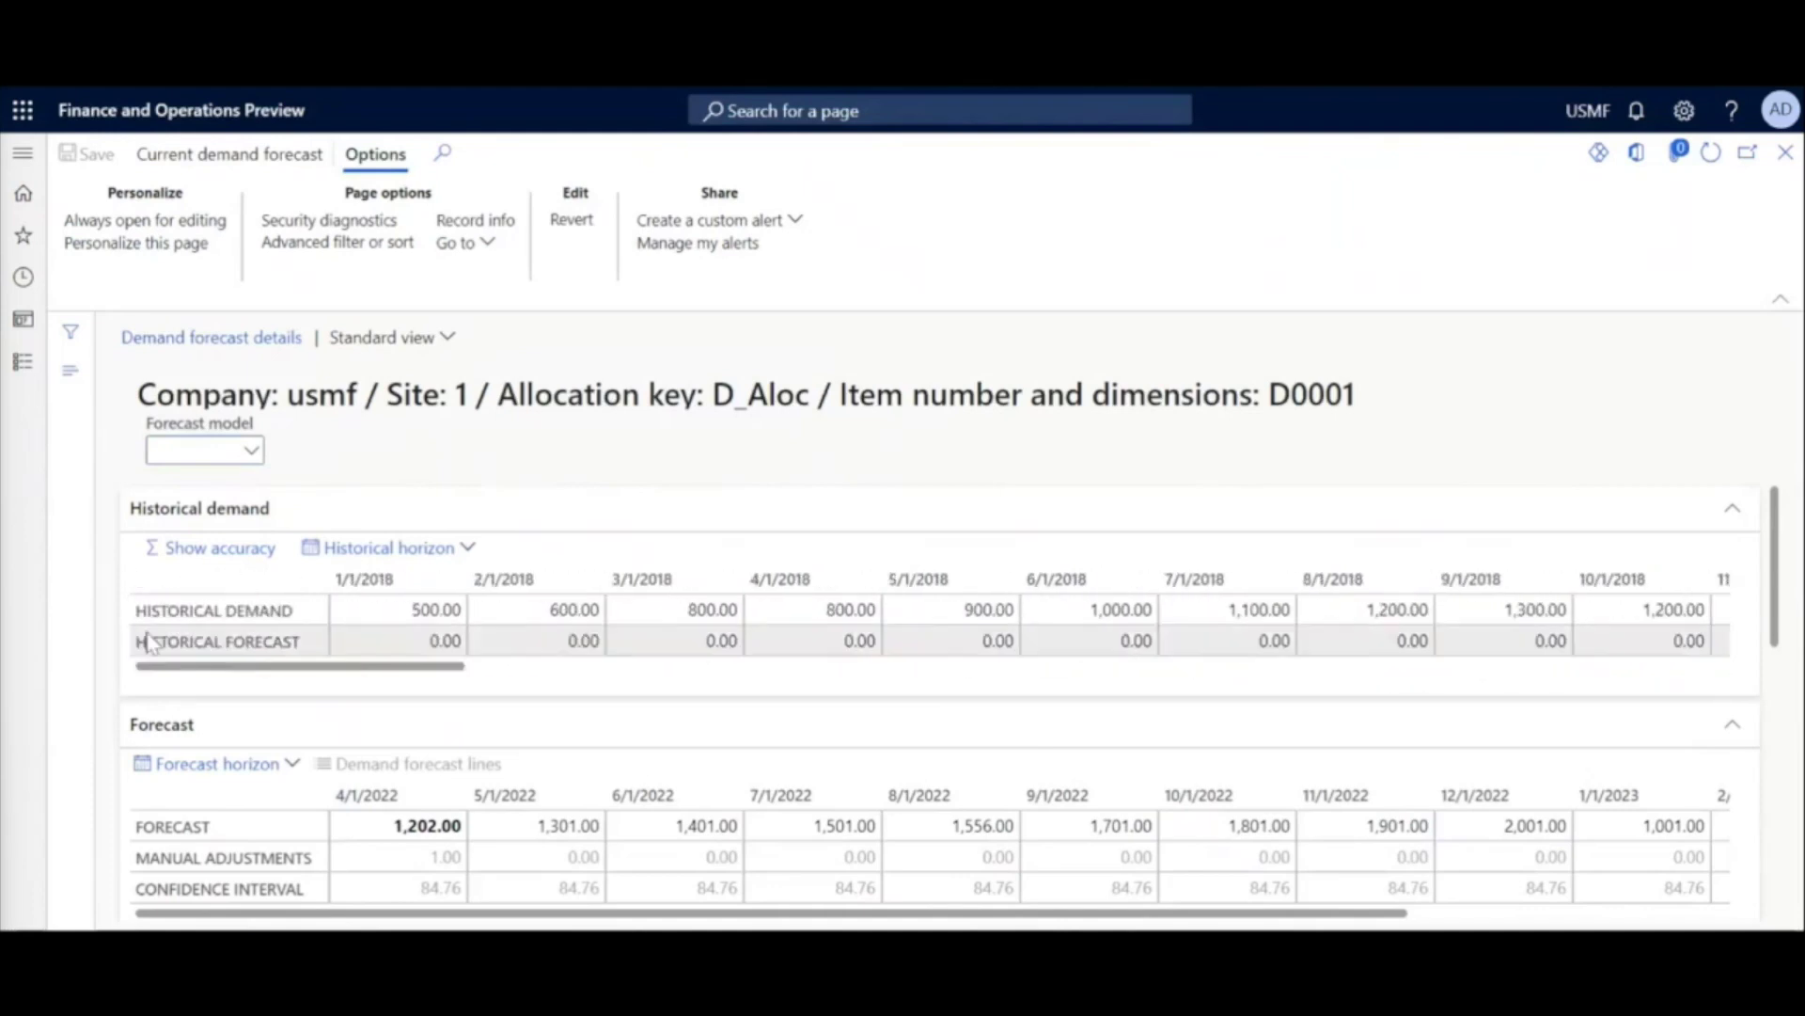
left_click(1733, 519)
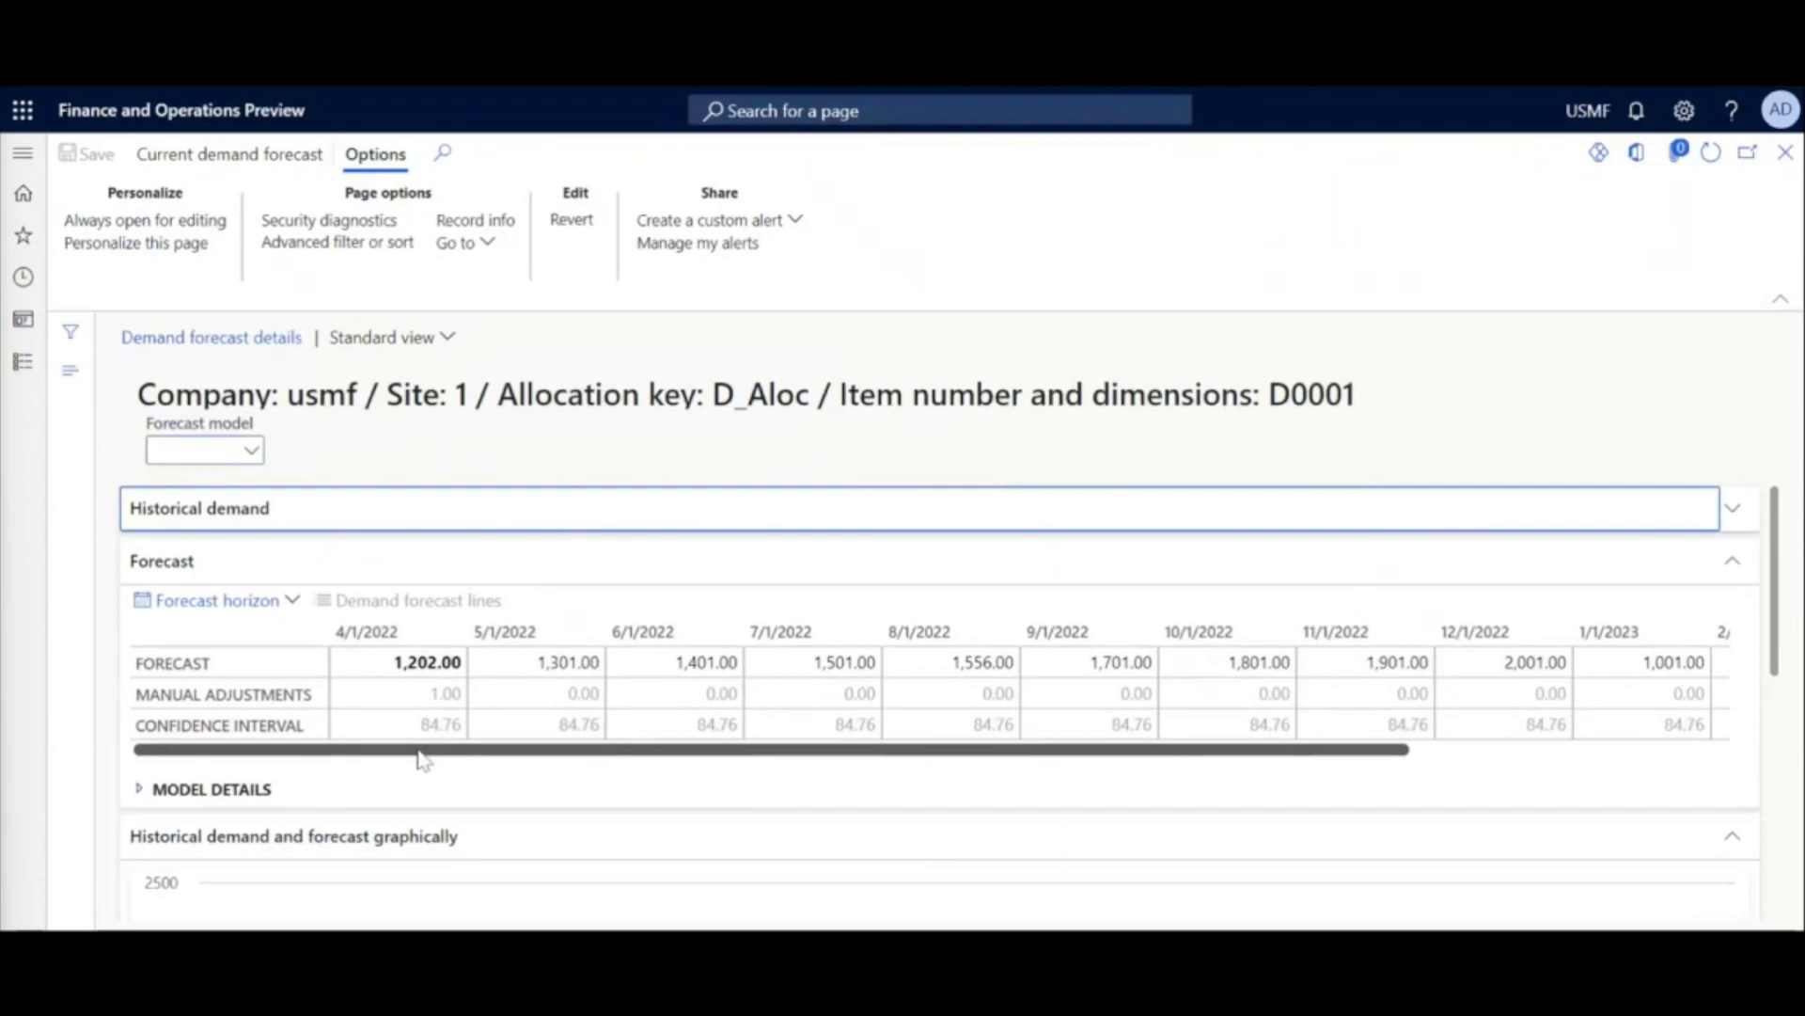
left_click(389, 690)
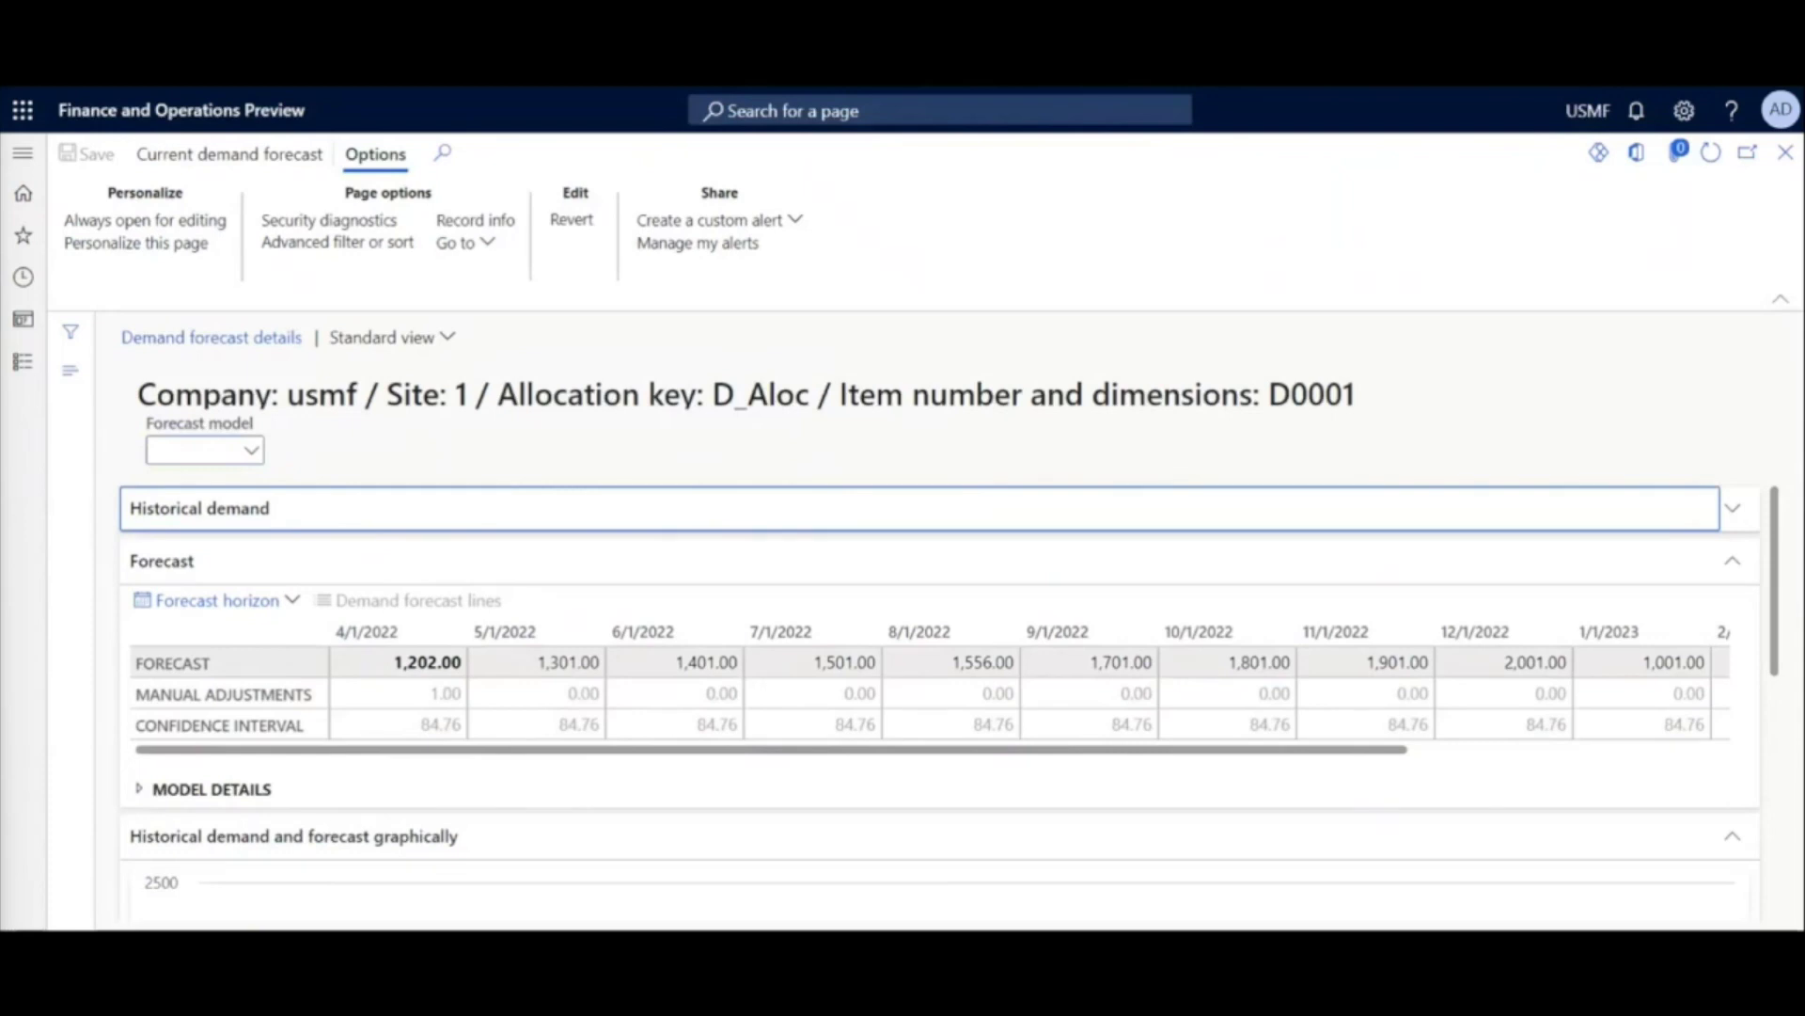
left_click(456, 700)
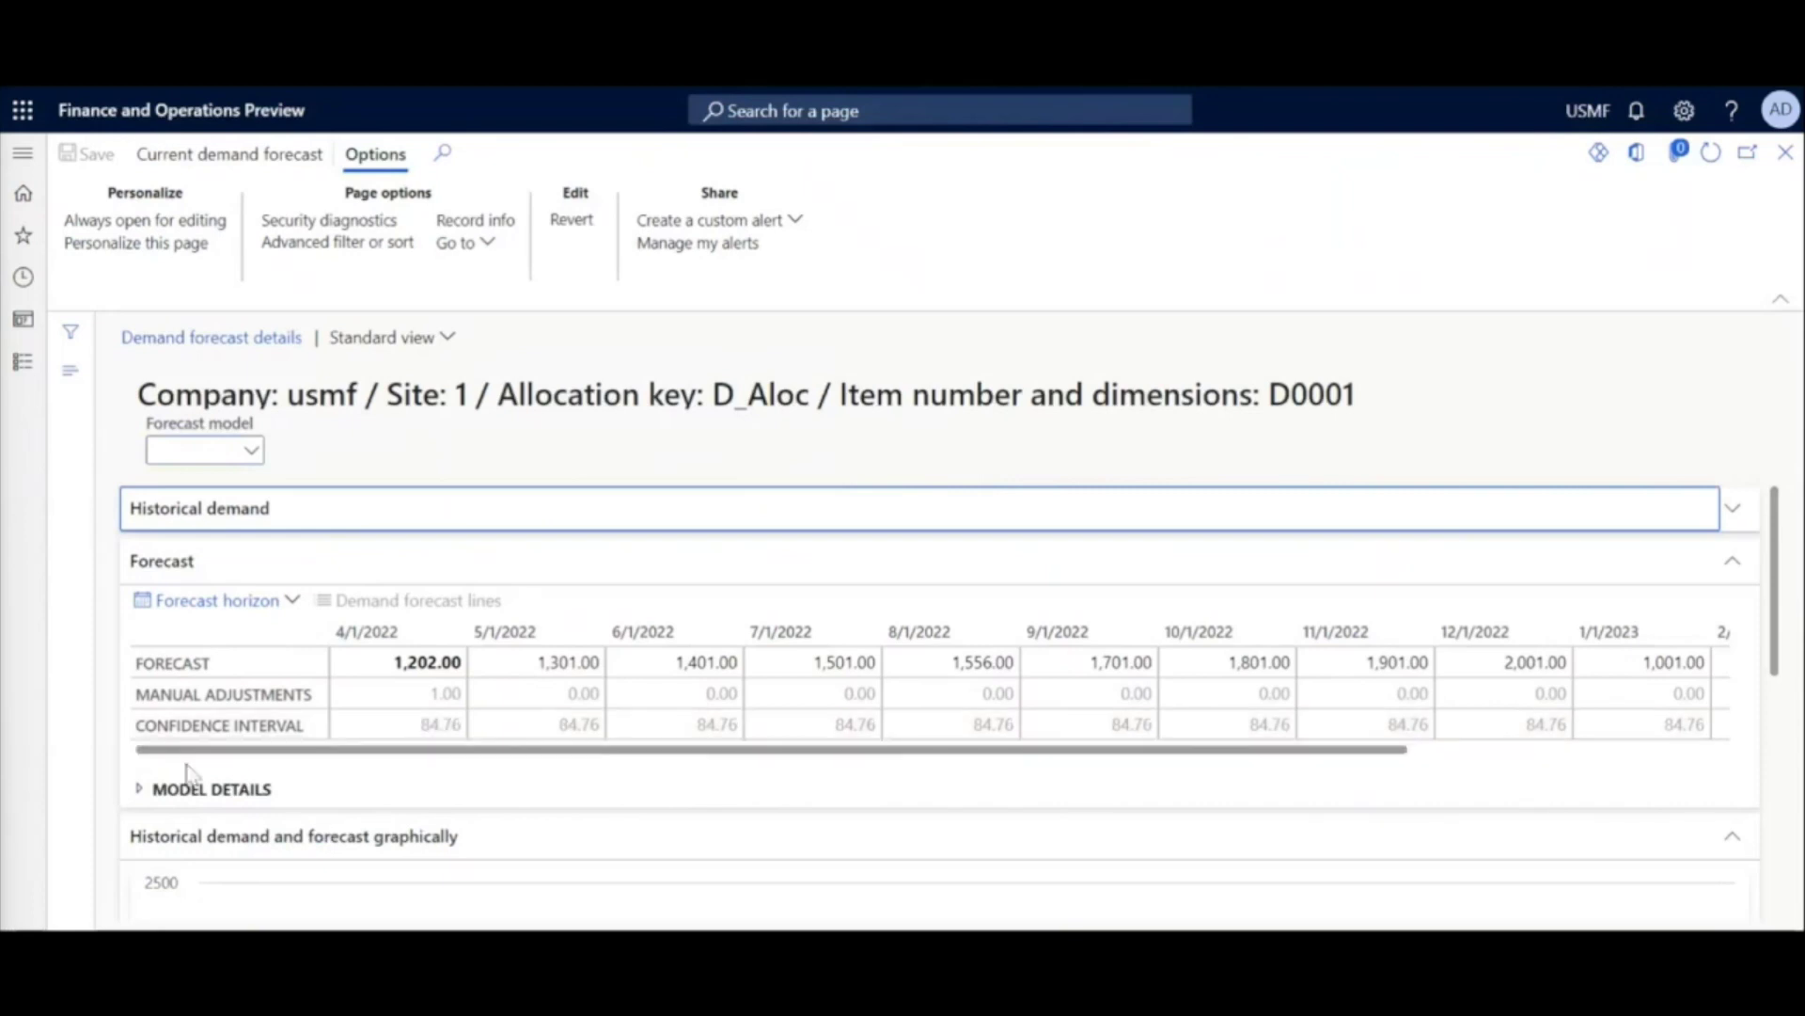
left_click(141, 789)
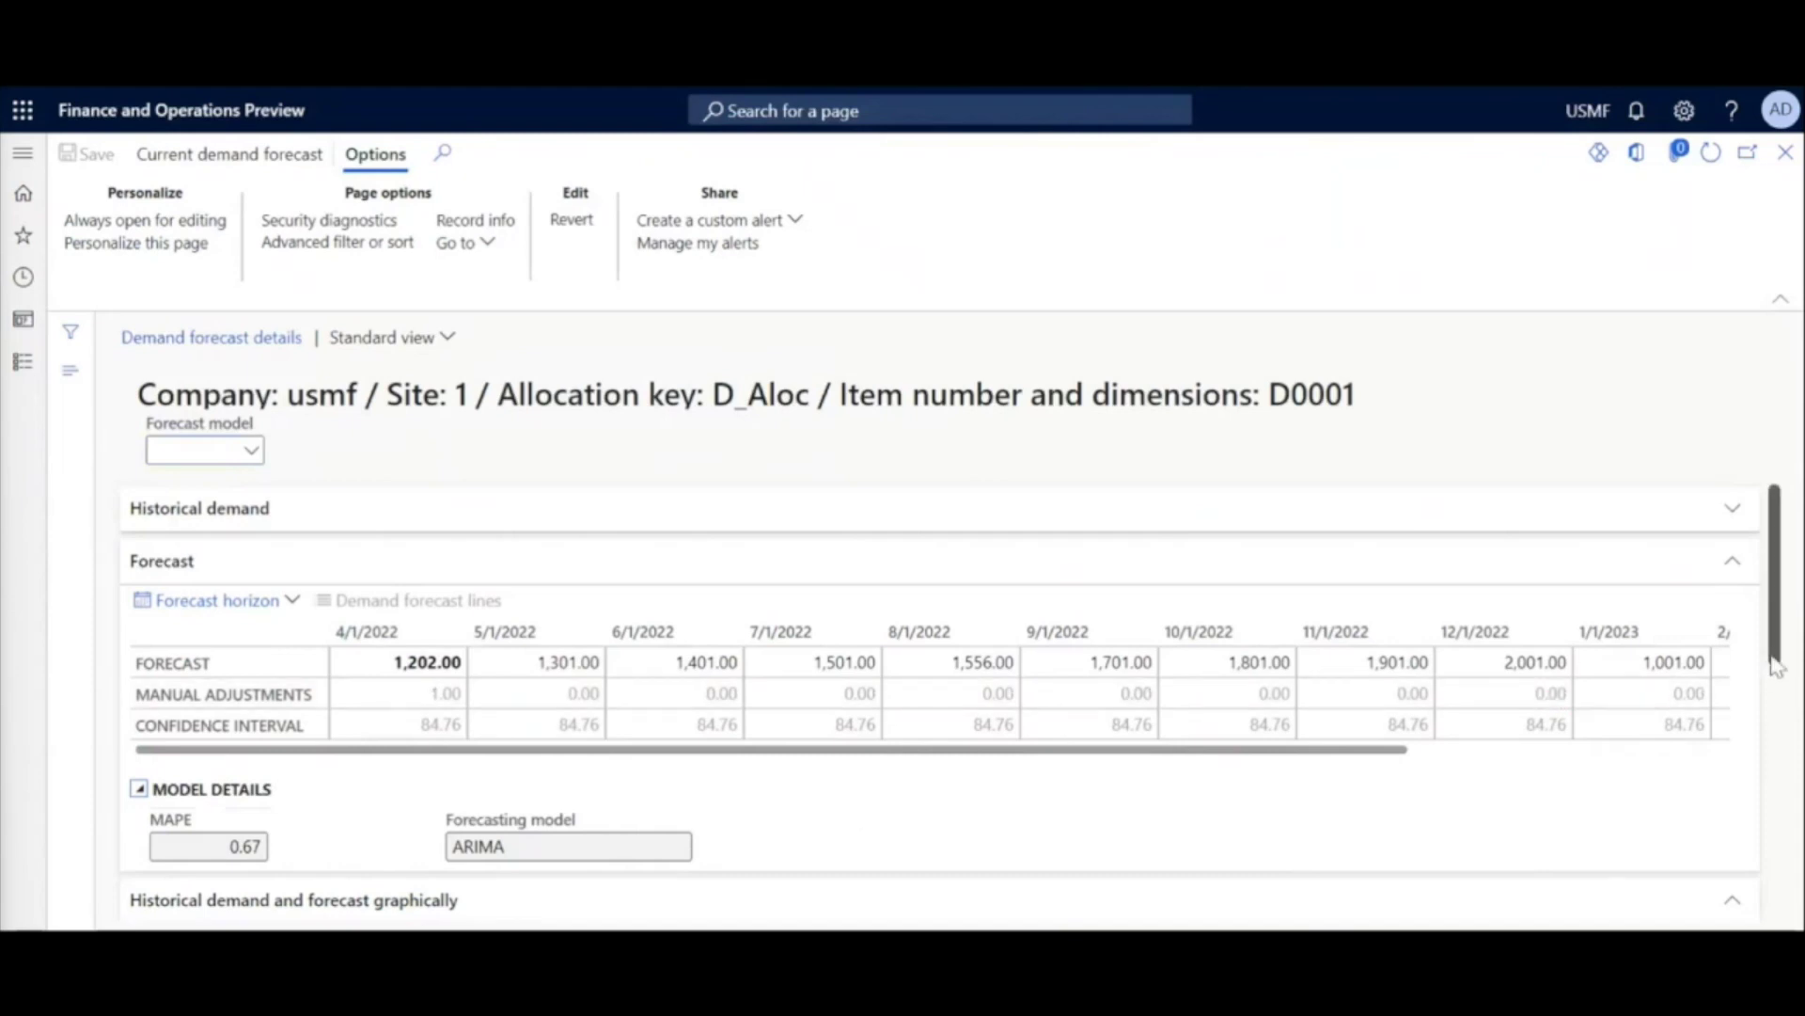
Step: Review D0001's history-and-forecast chart, close the details page, and start authorizing the adjusted forecast
scroll(1776, 648, "down", 1)
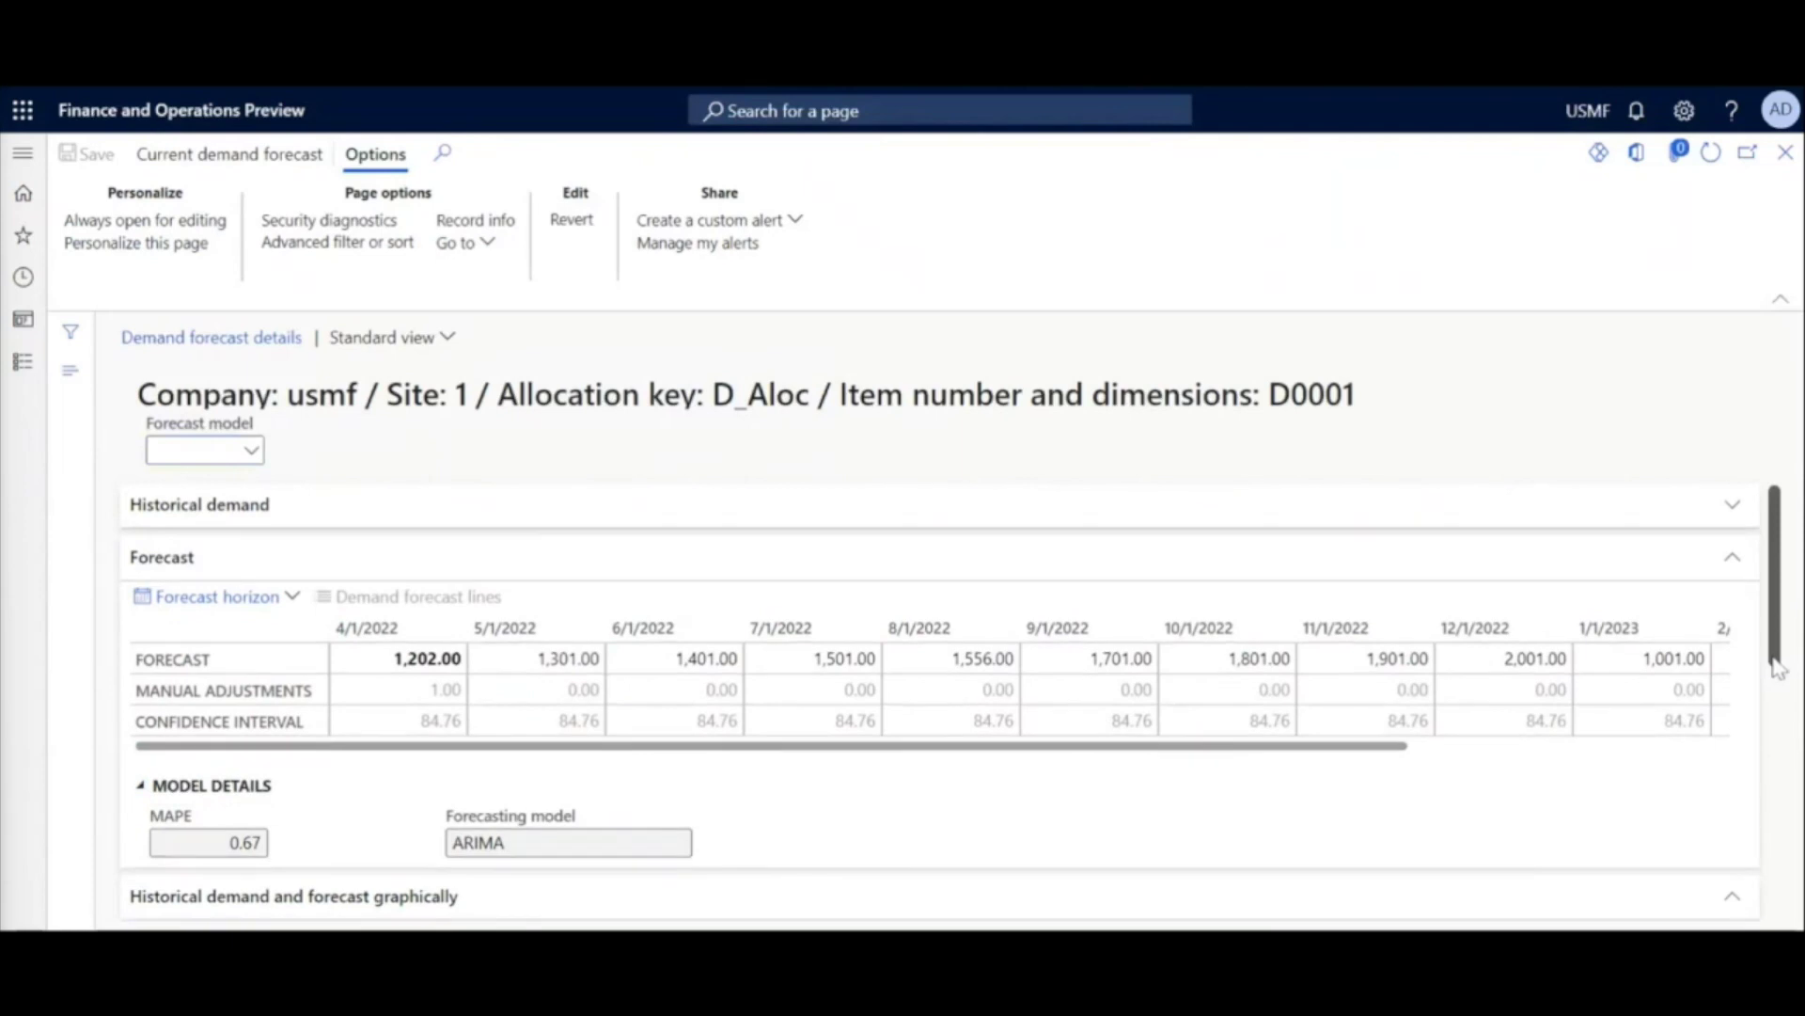
left_click(1733, 562)
left_click_drag(1771, 564, 1780, 681)
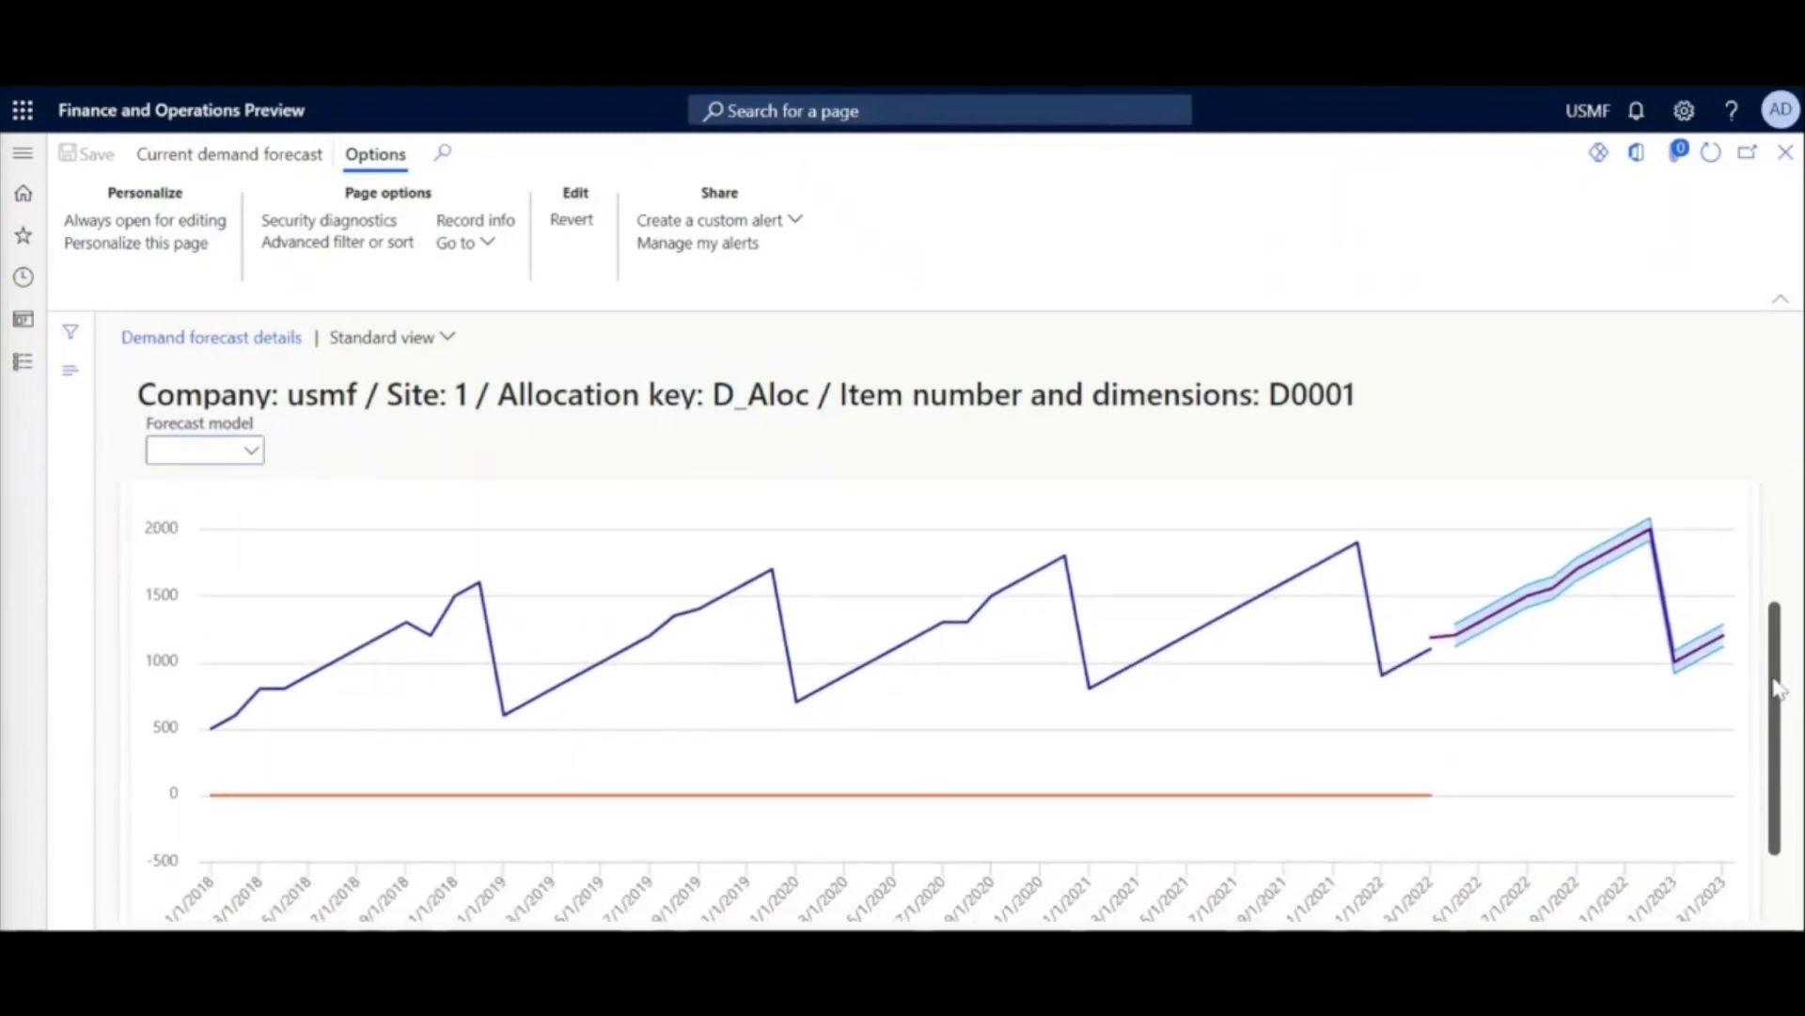
mouse_move(240, 701)
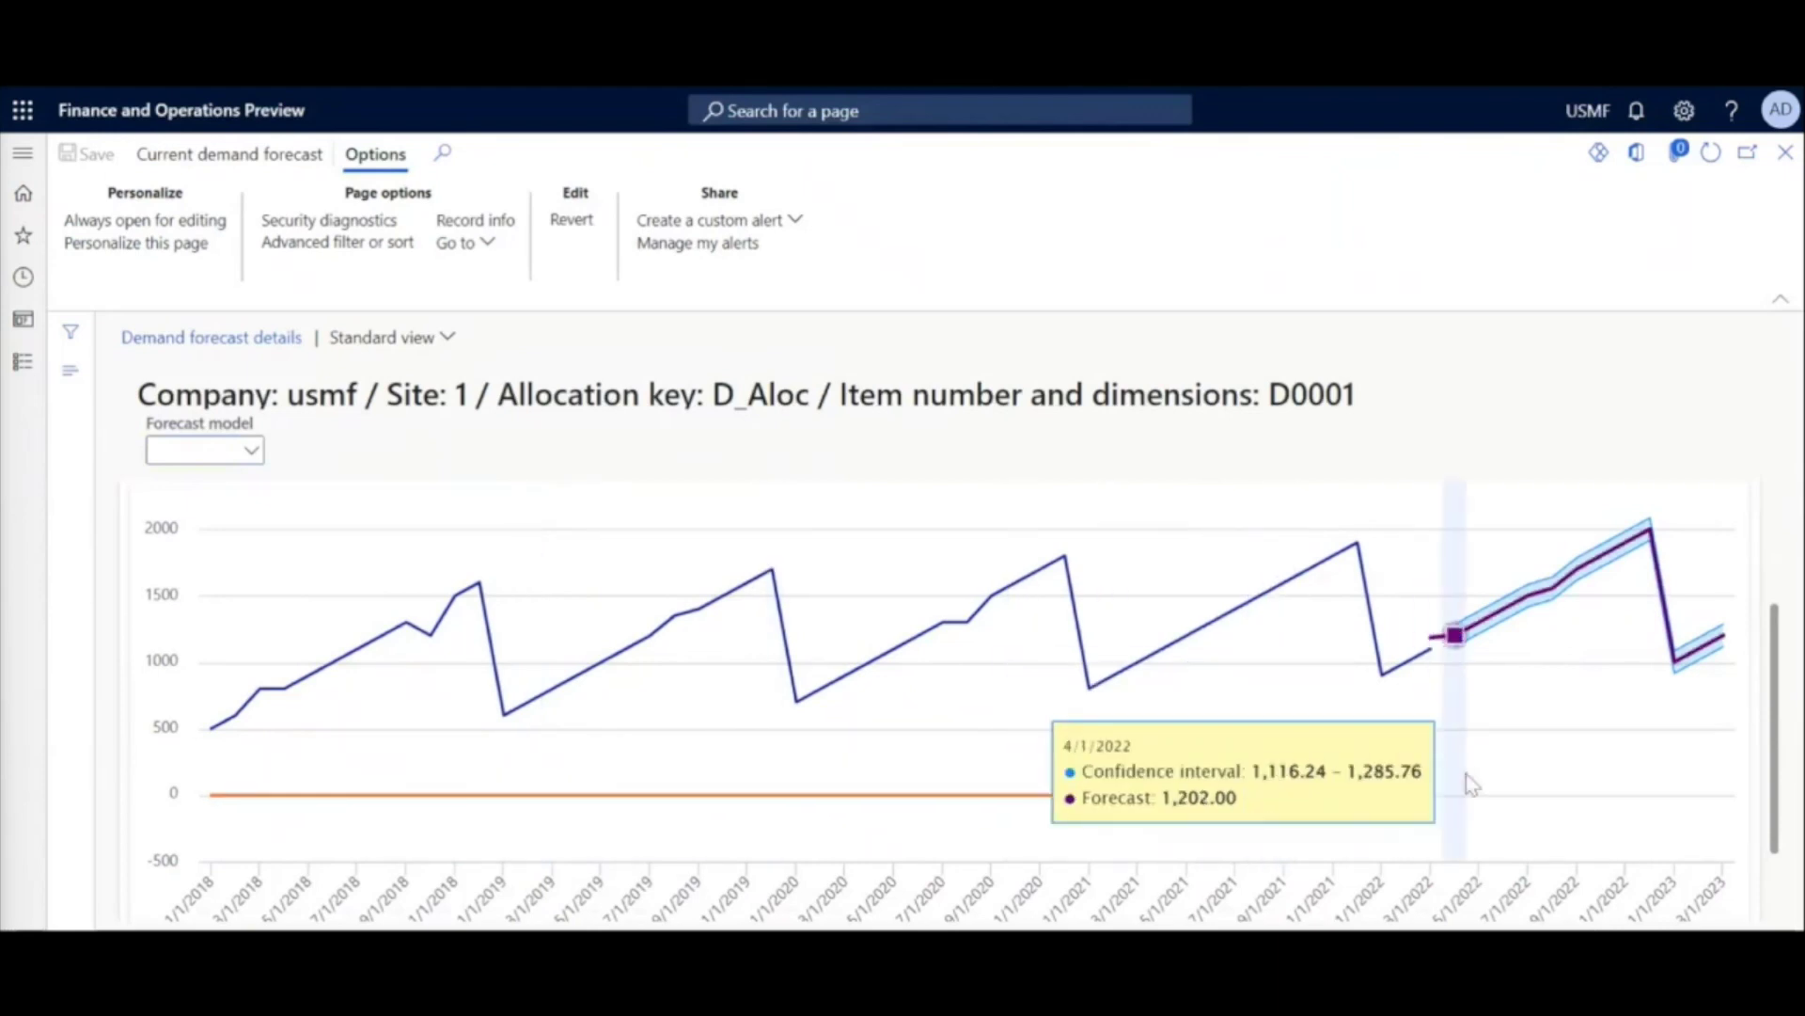
scroll(1792, 804, "down", 1)
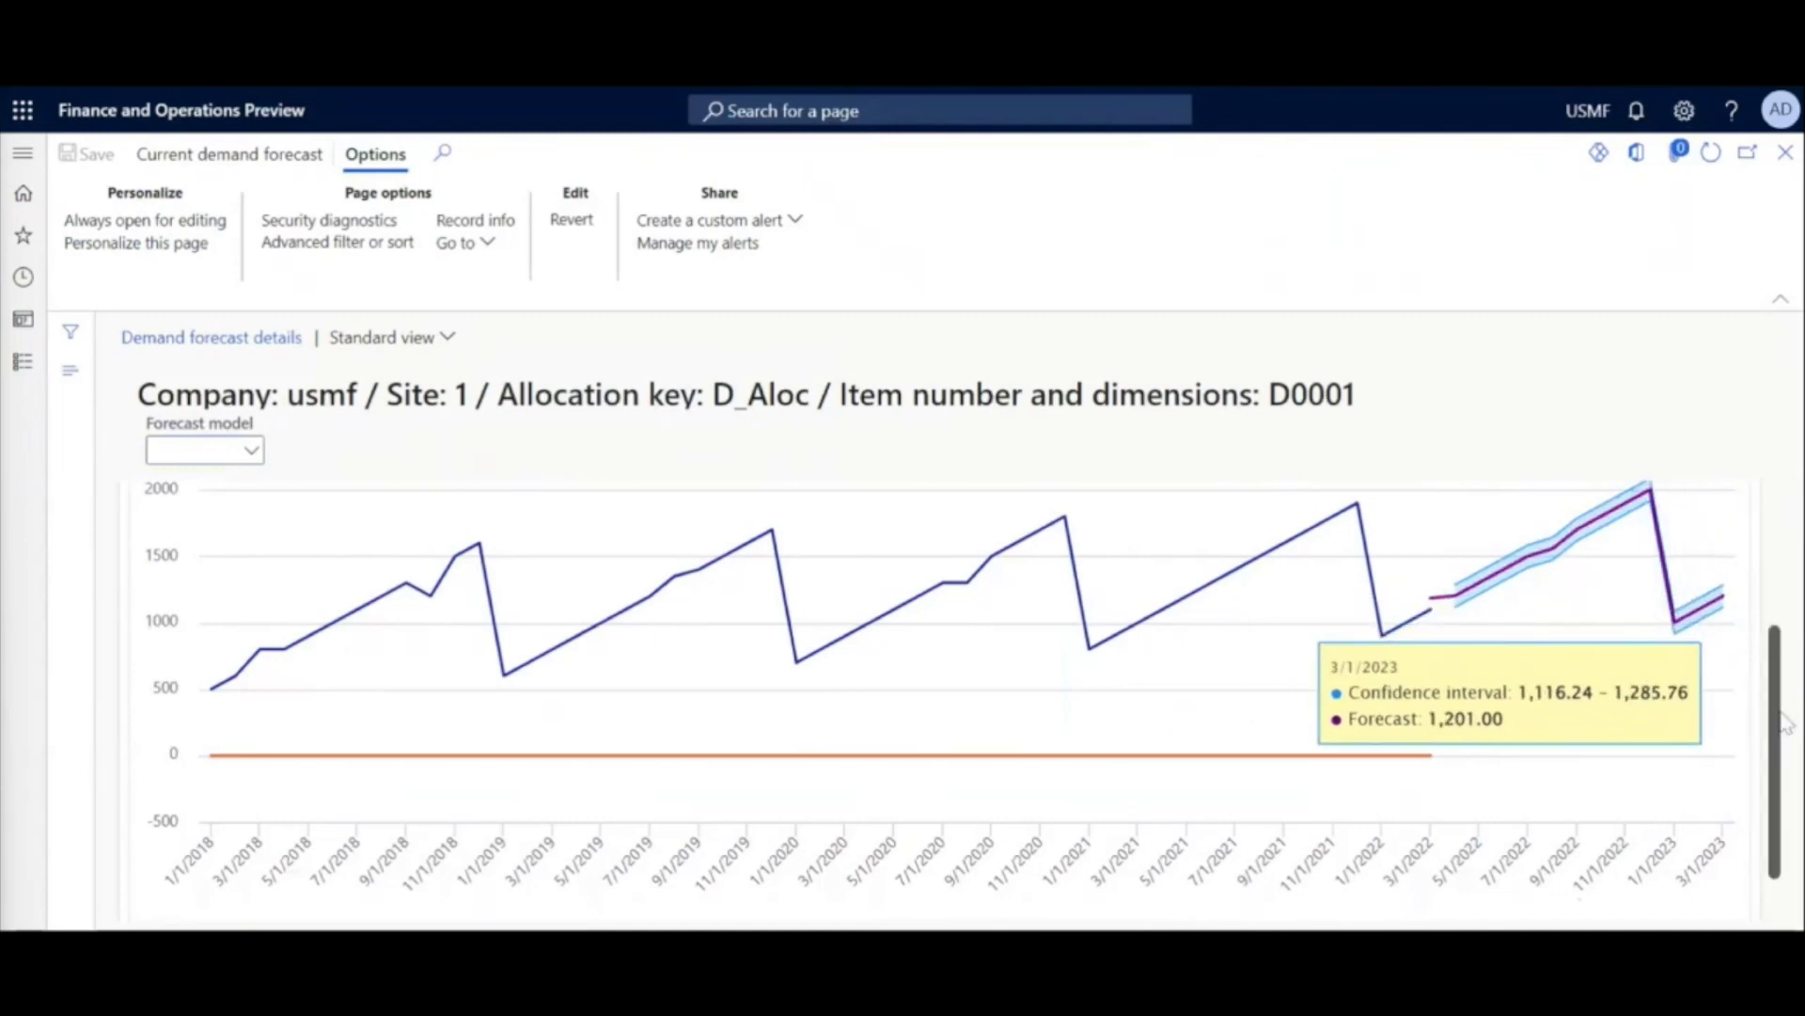
scroll(1780, 752, "down", 2)
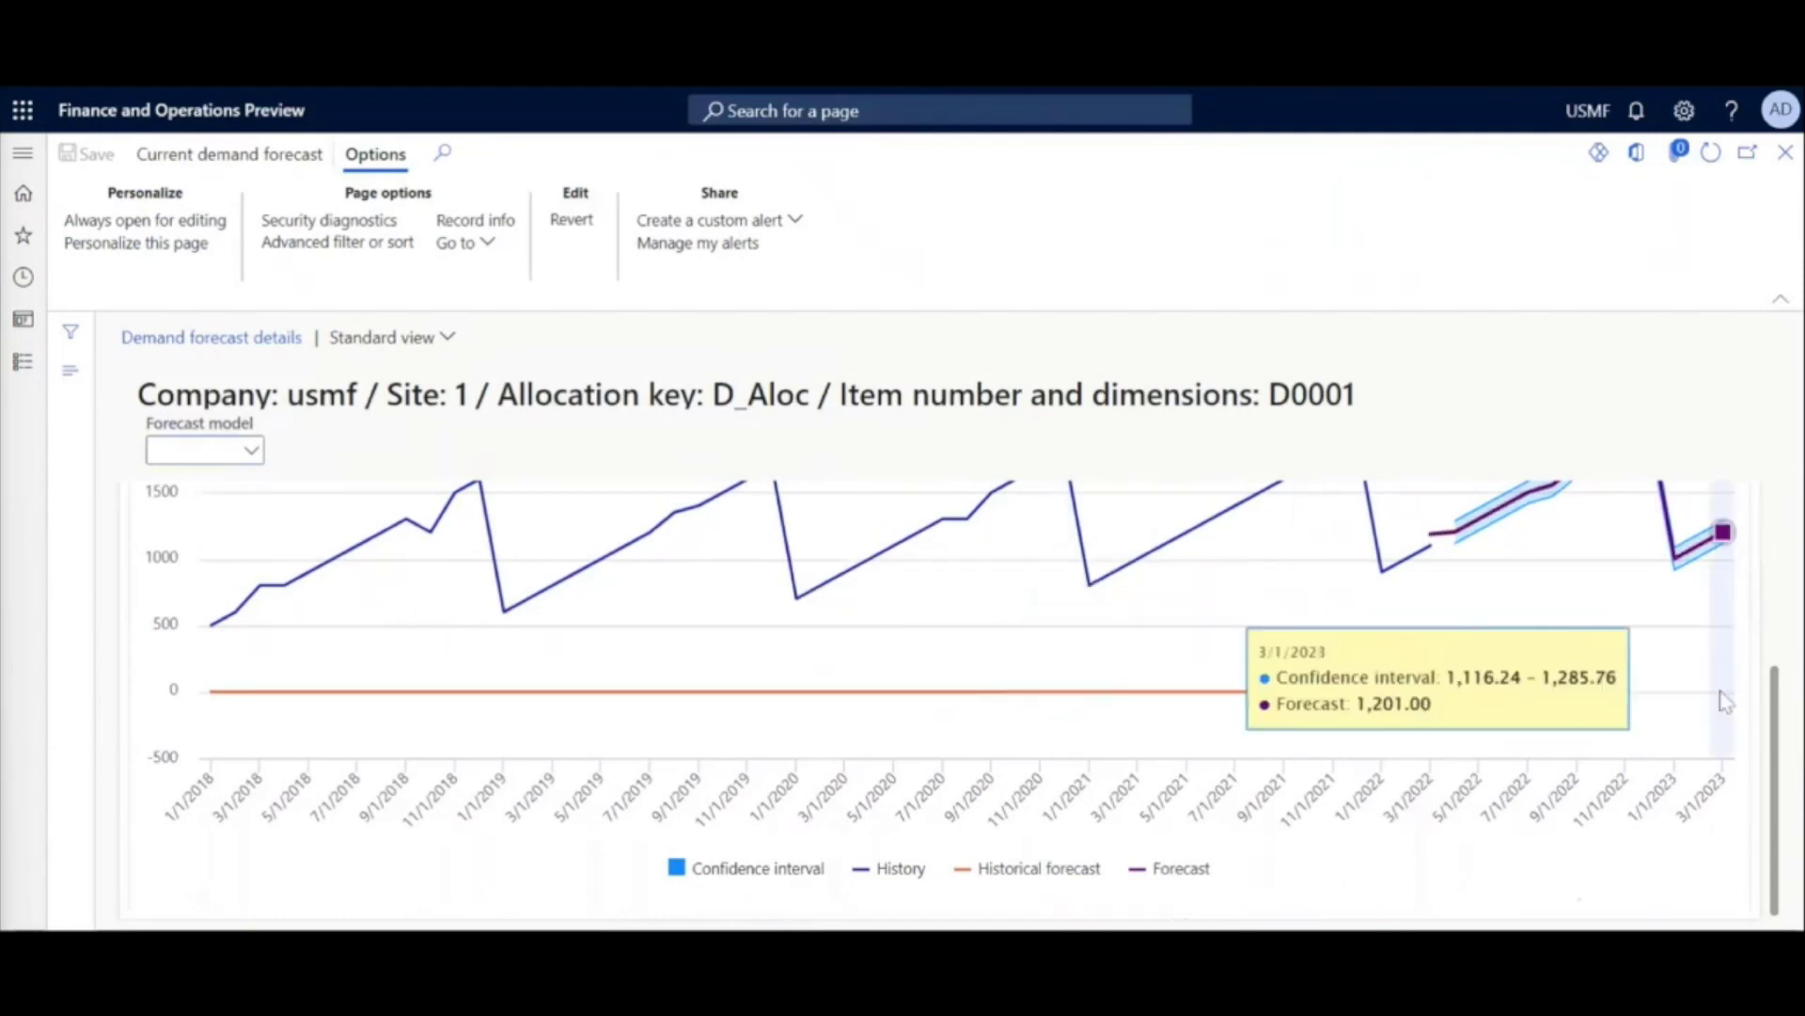
scroll(1782, 672, "up", 2)
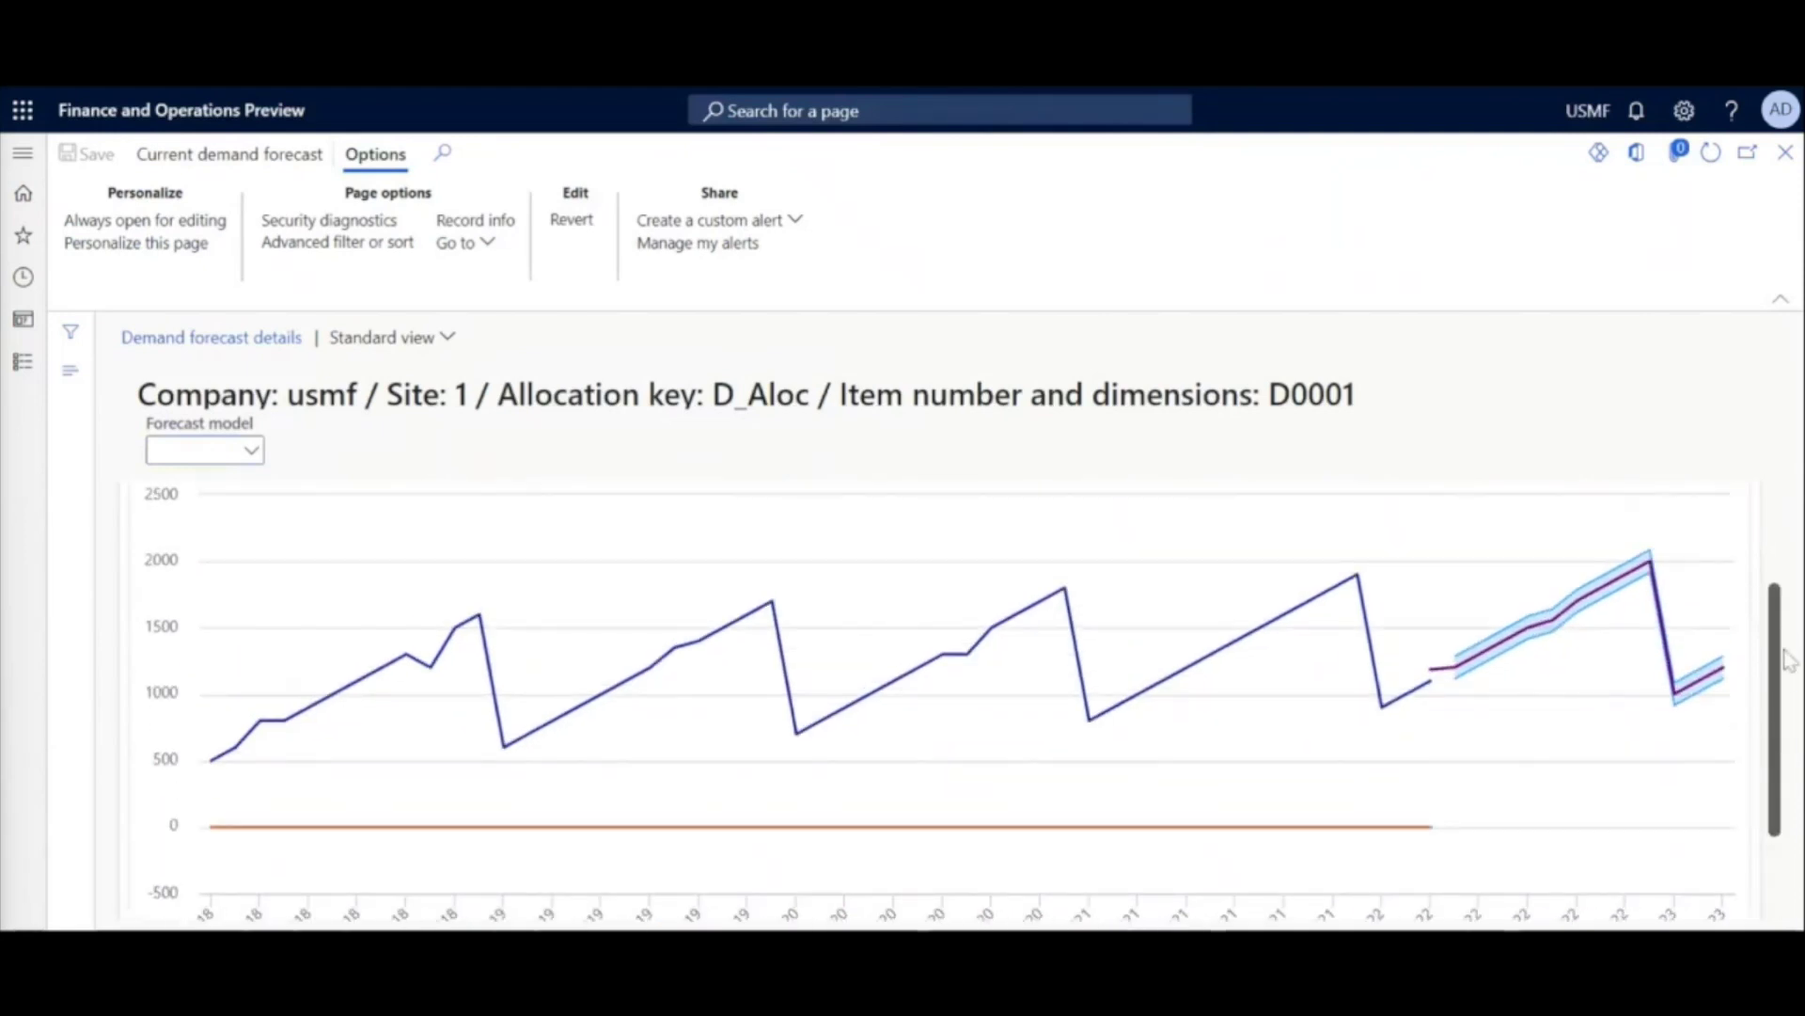
scroll(1787, 661, "up", 2)
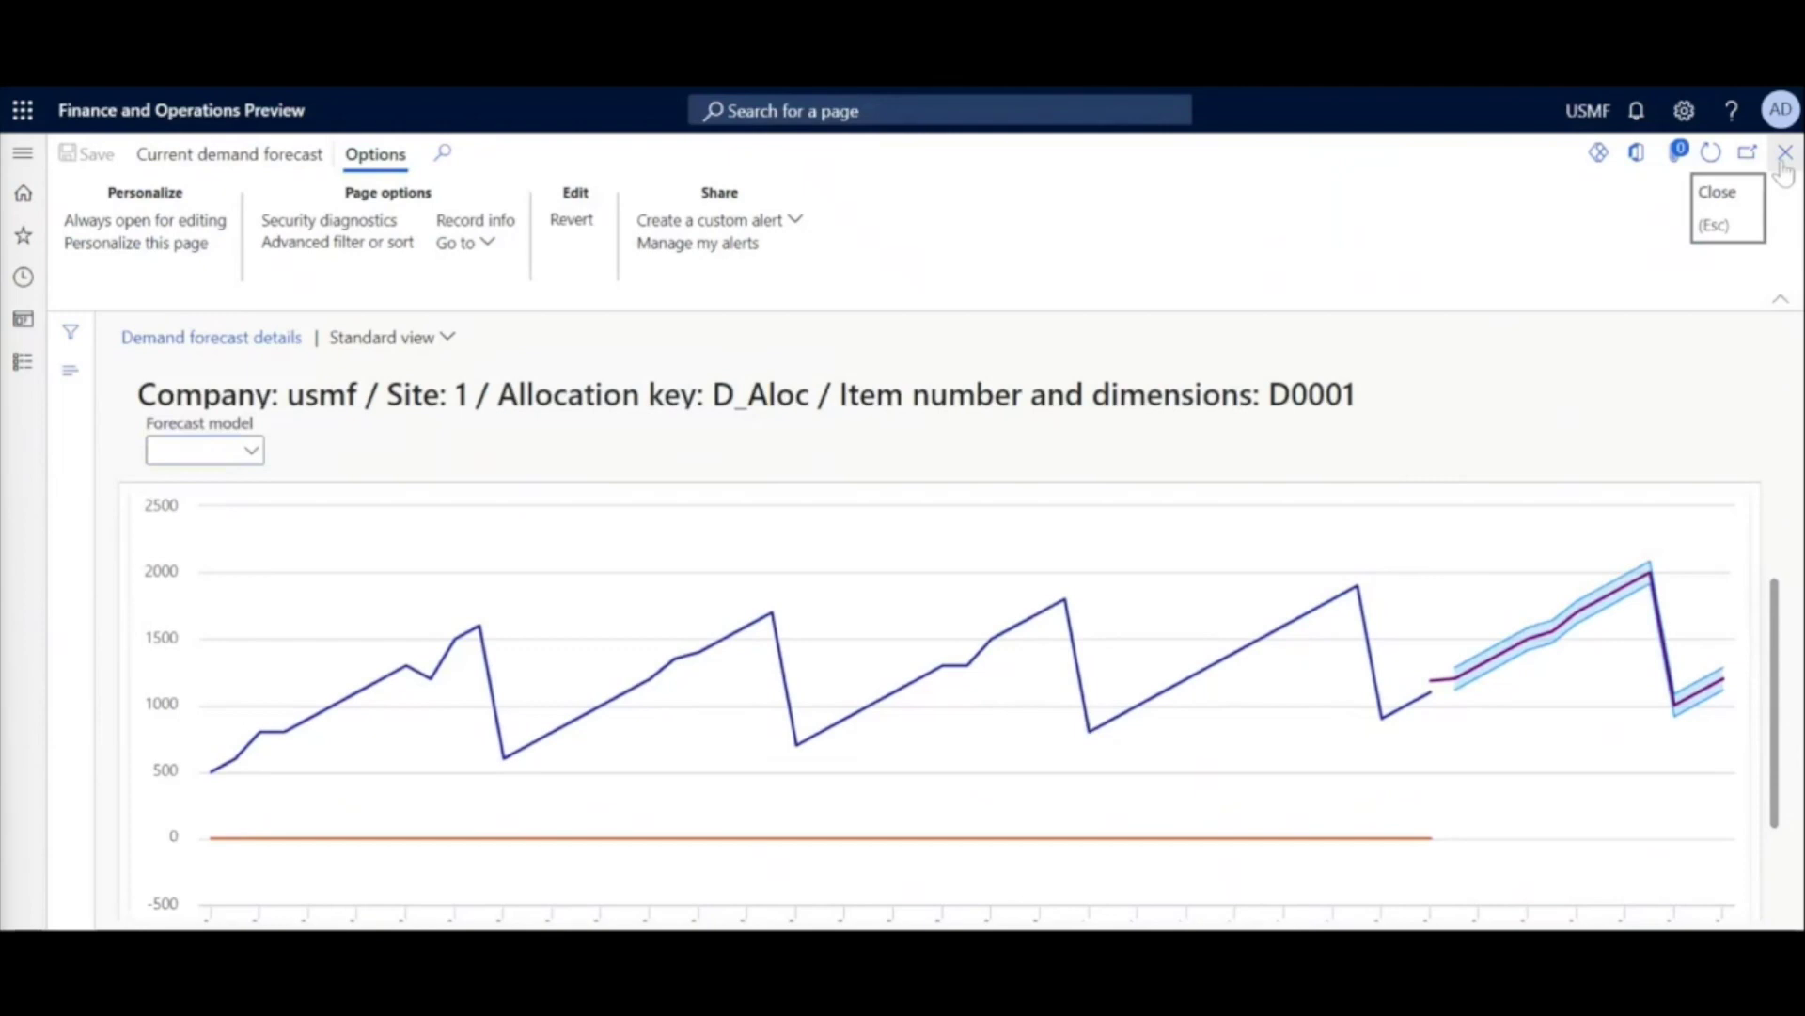
key("Escape")
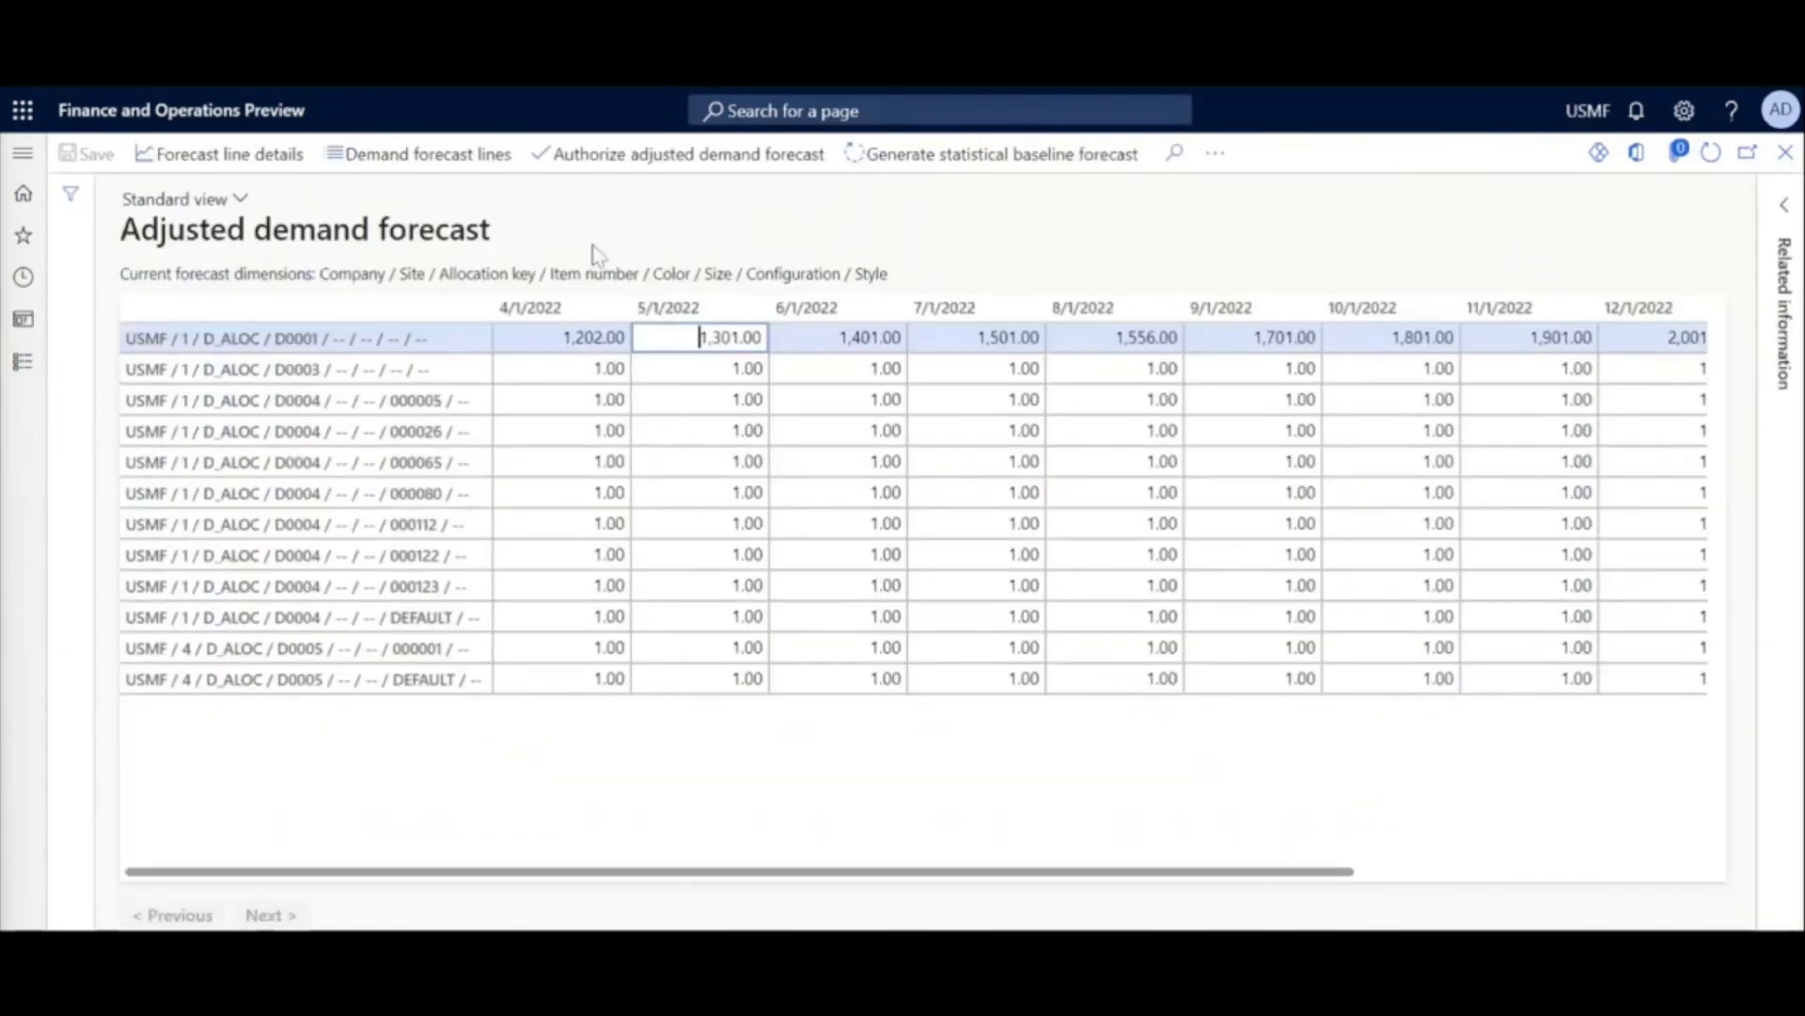
left_click(678, 160)
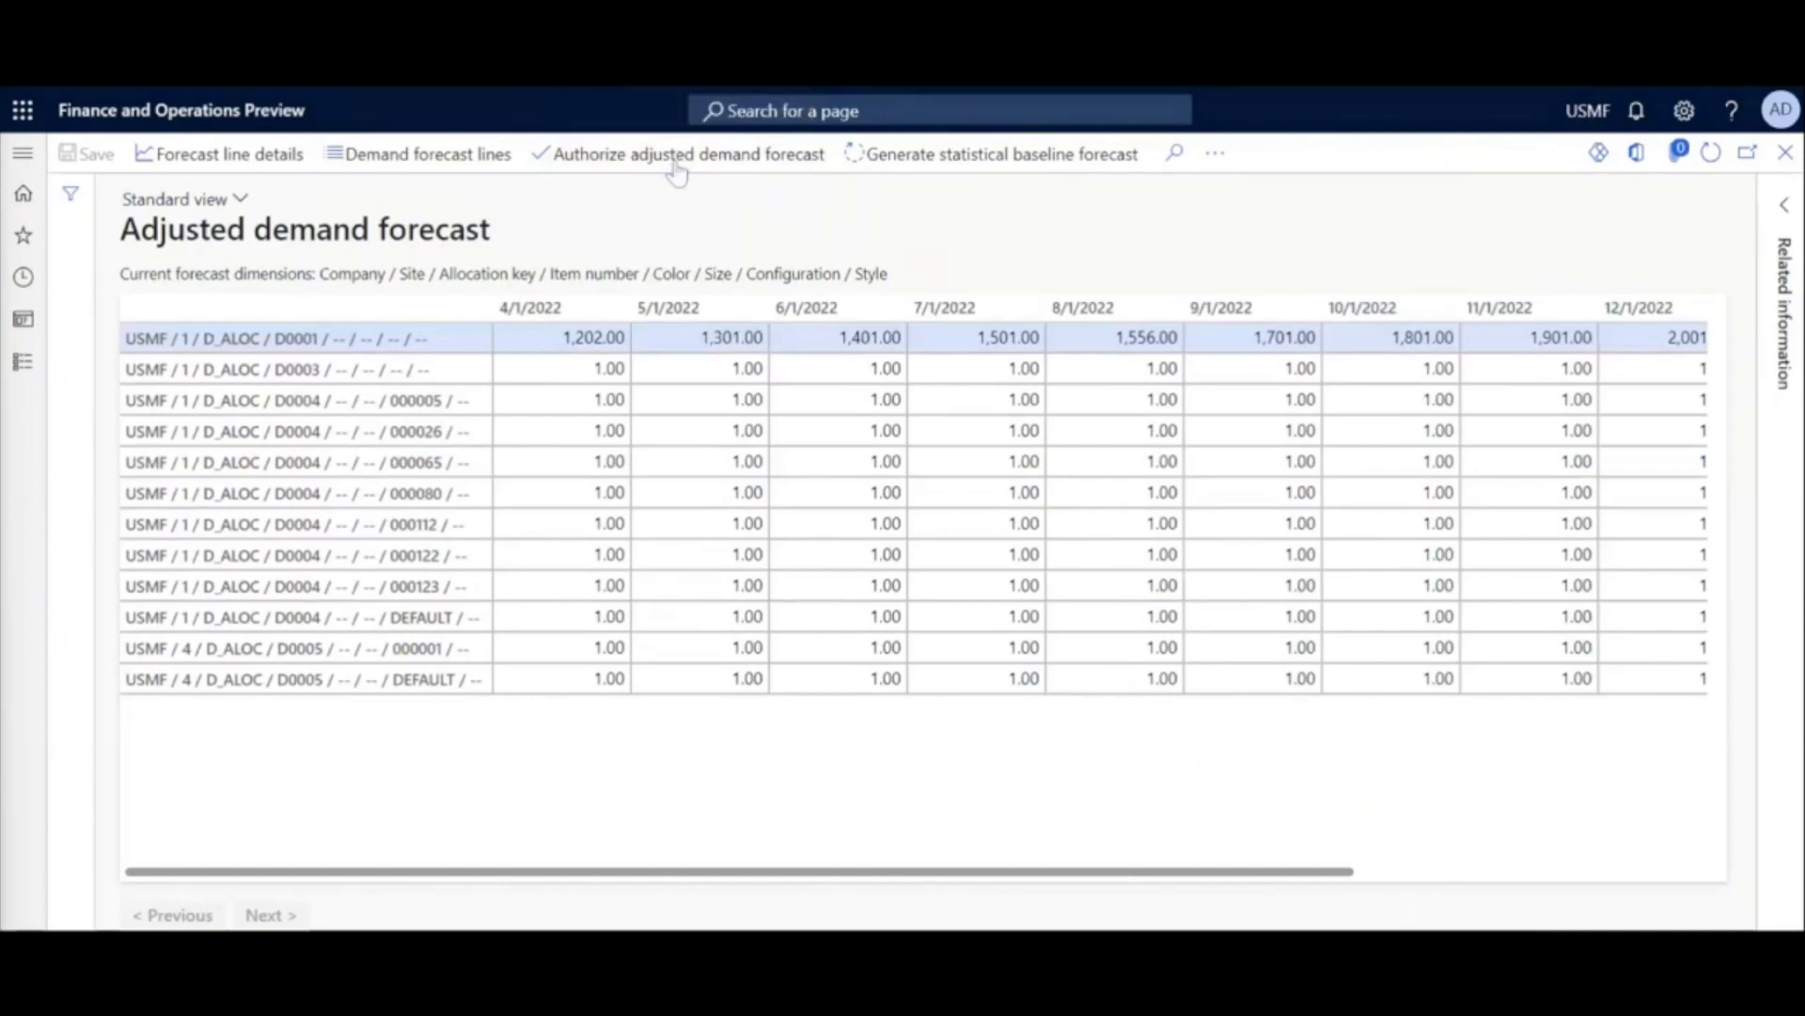